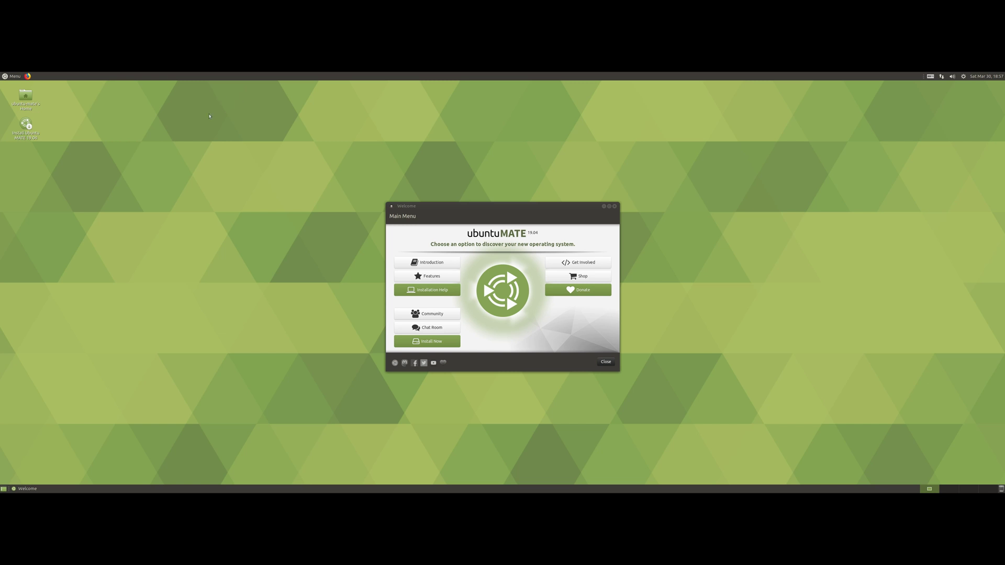
Focus the Ubuntu MATE Welcome window and close it, leaving the empty desktop.
left_click(445, 210)
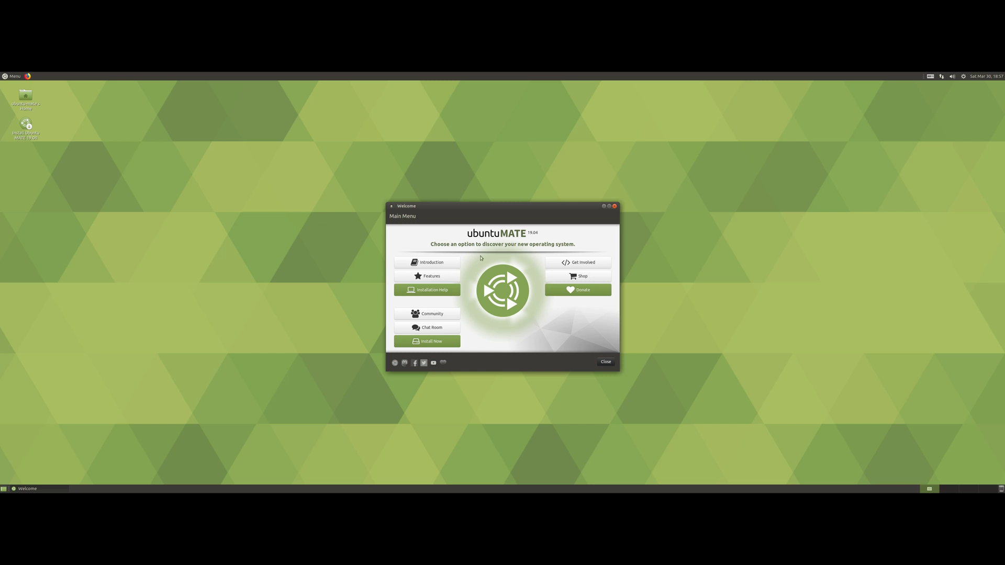
left_click(606, 362)
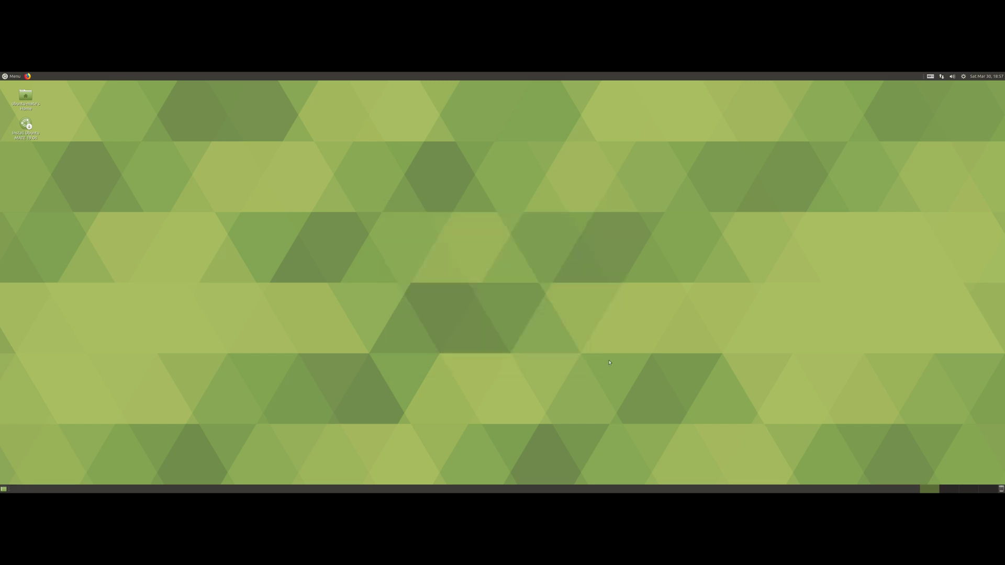
Open two ubuntu-mate home folder windows and place them side by side mid-screen.
double_click(27, 98)
double_click(27, 98)
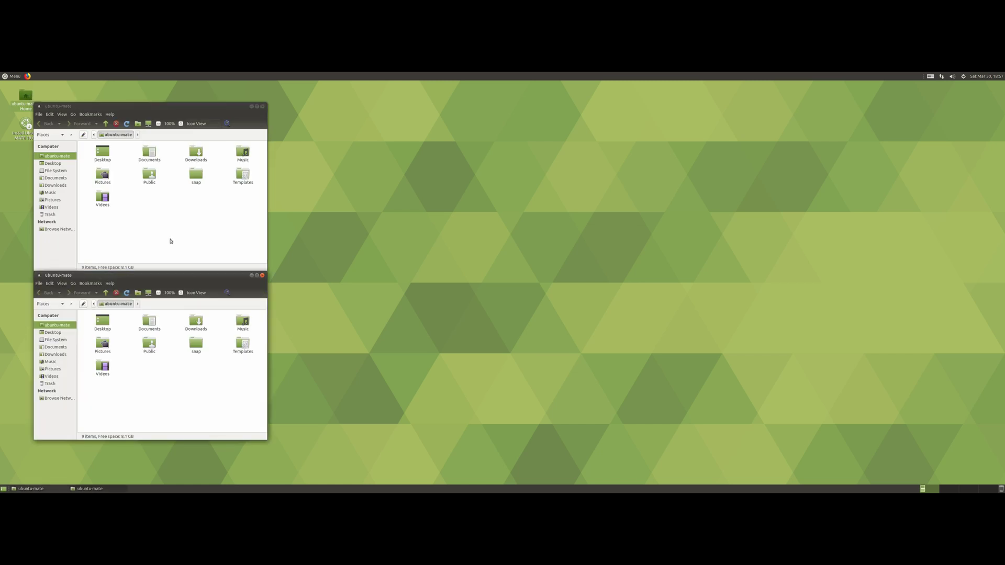
left_click_drag(172, 274, 518, 217)
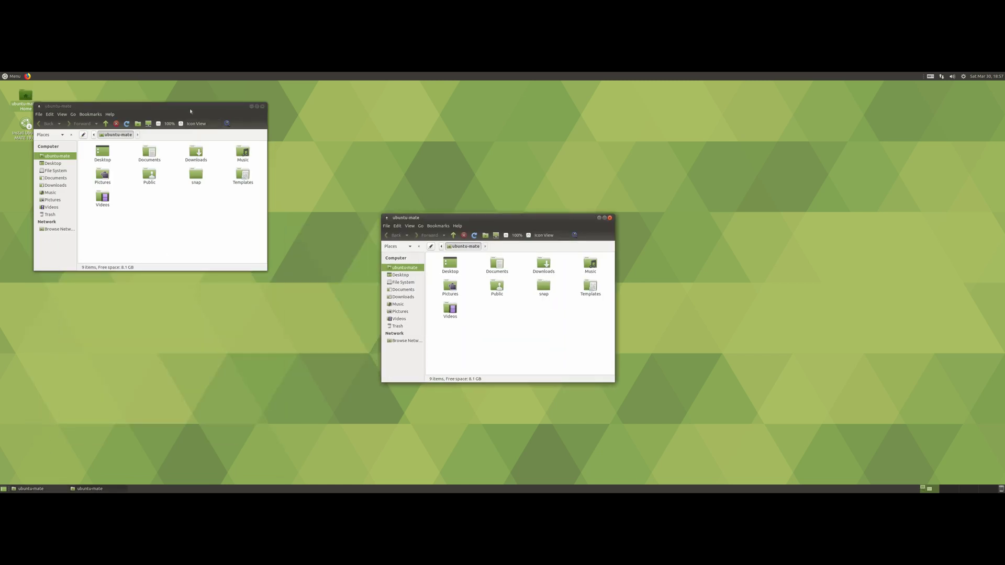
left_click_drag(190, 111, 295, 220)
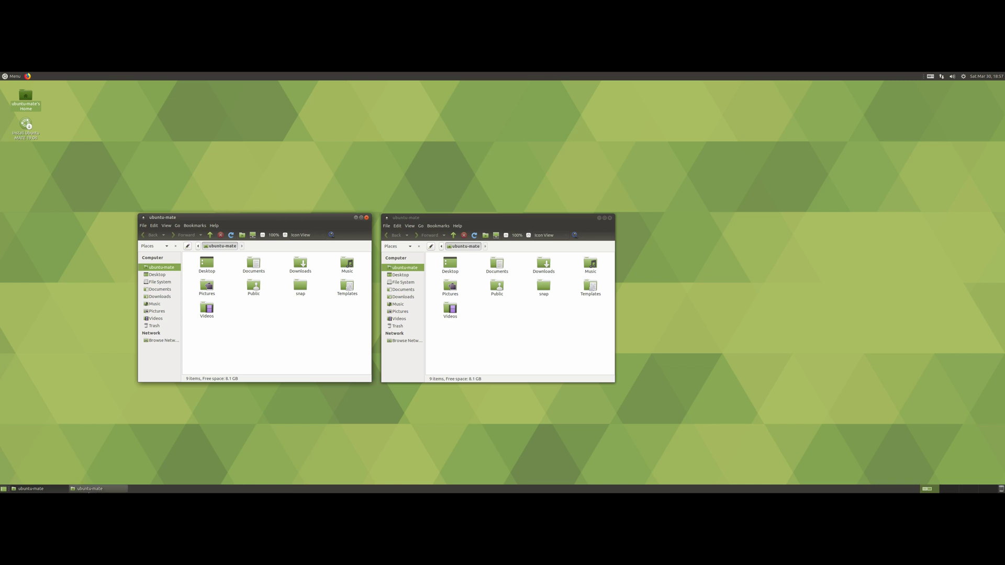
Minimize both home folder windows from the taskbar and restore them again.
left_click(88, 490)
left_click(88, 489)
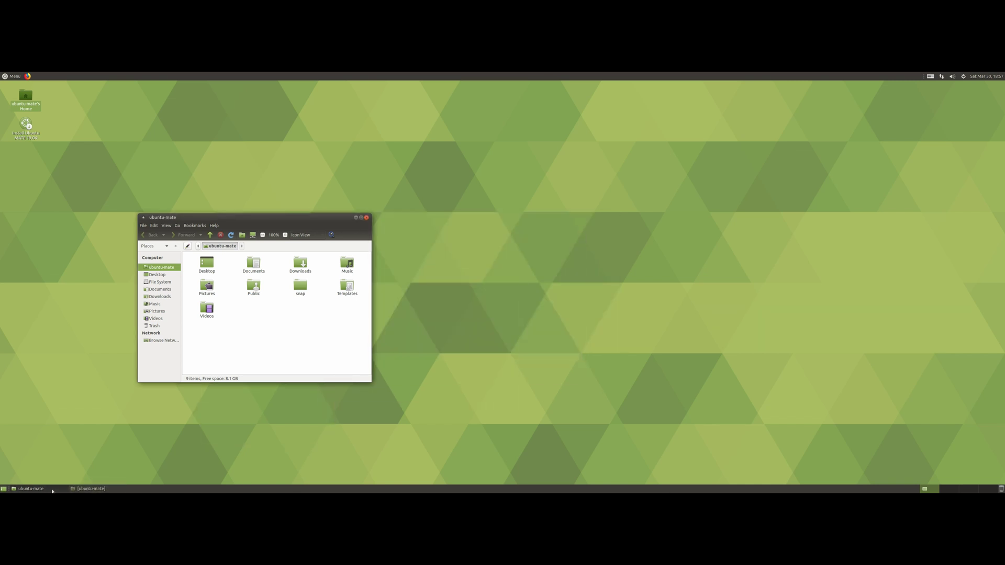
left_click(52, 489)
left_click(52, 490)
left_click(89, 490)
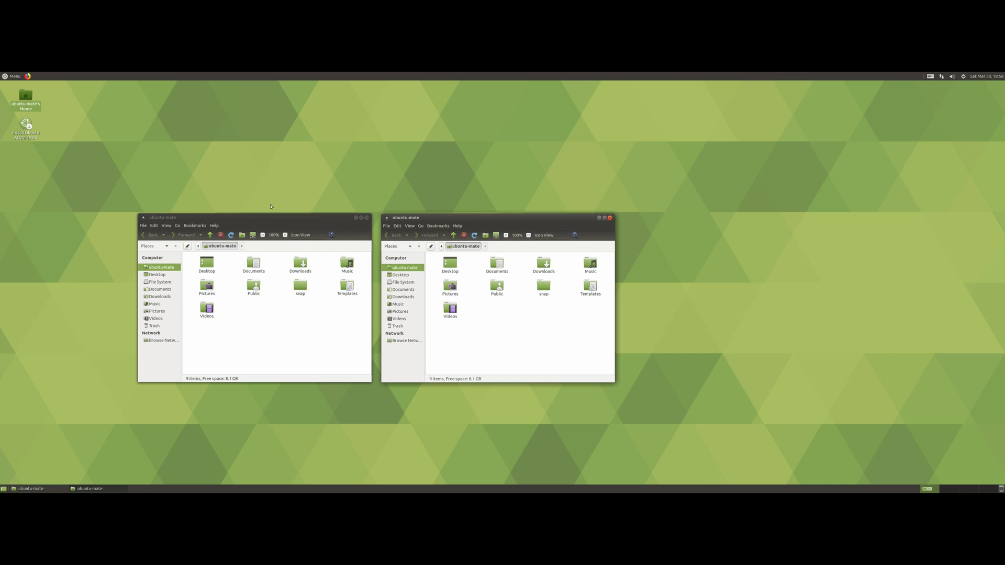
Pin a home folder launcher to the top panel and use it to open another window.
left_click_drag(262, 218, 271, 216)
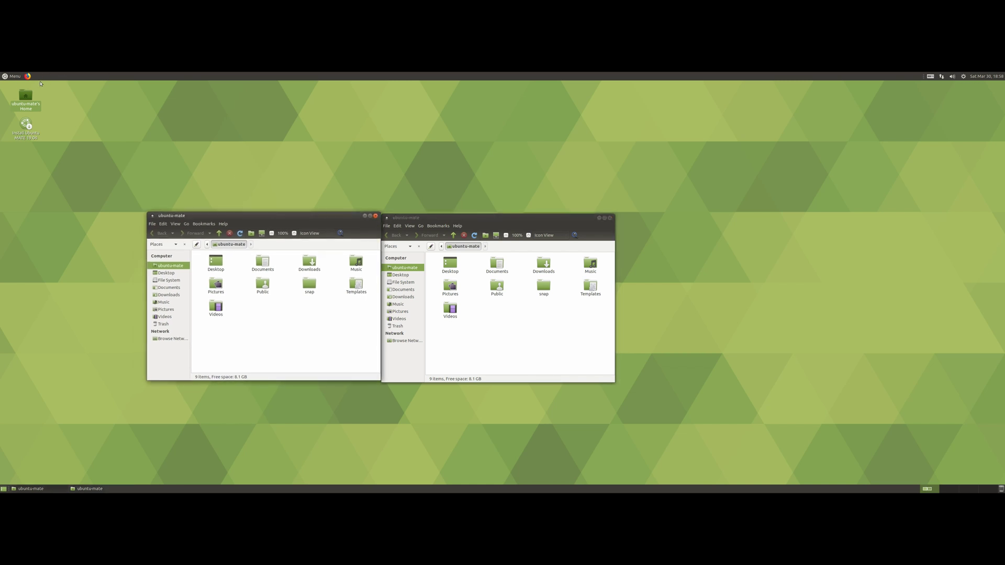
left_click_drag(26, 99, 240, 75)
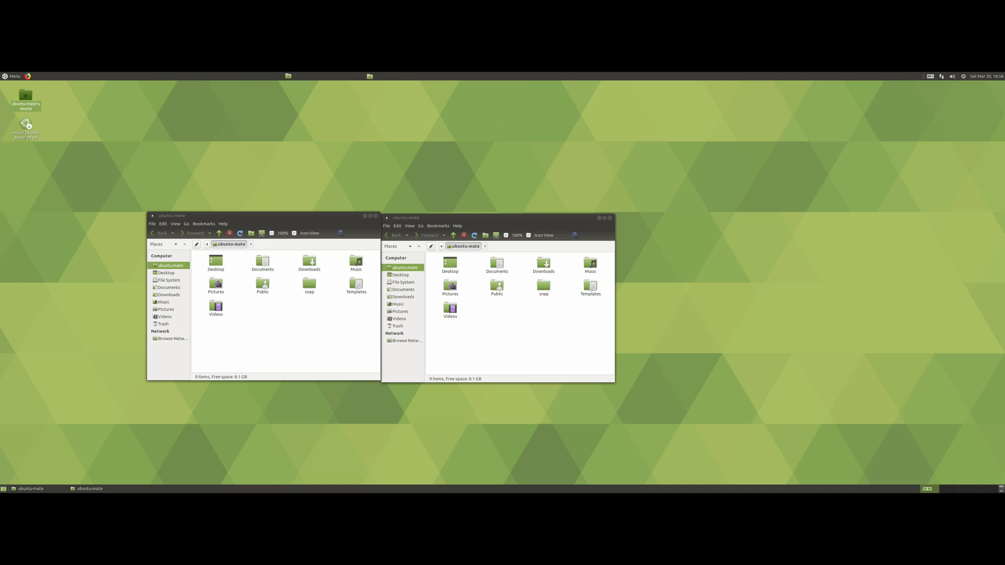
left_click_drag(85, 75, 42, 77)
left_click(42, 76)
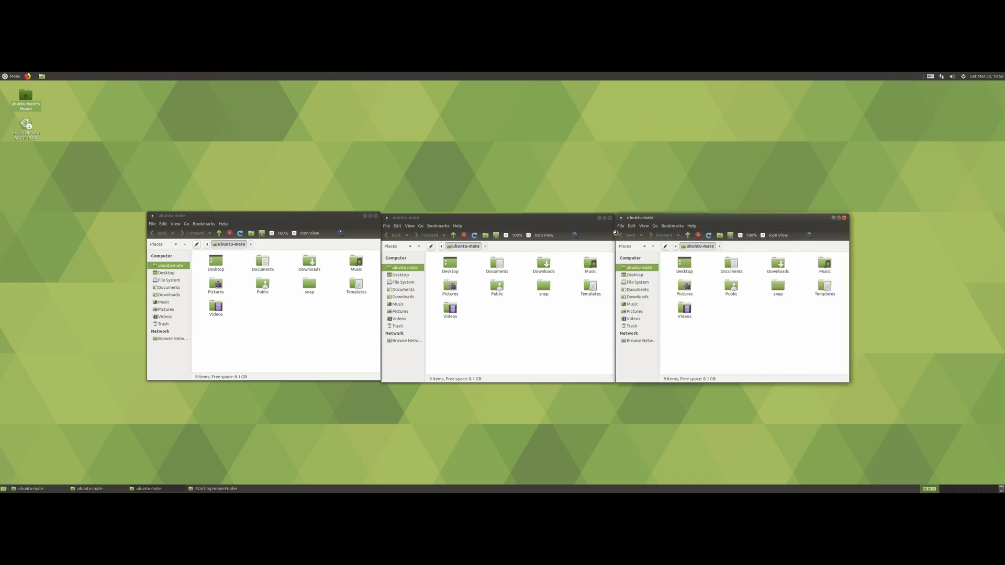
Toggle Show Desktop to hide and restore all windows, then switch workspaces and back.
left_click(3, 489)
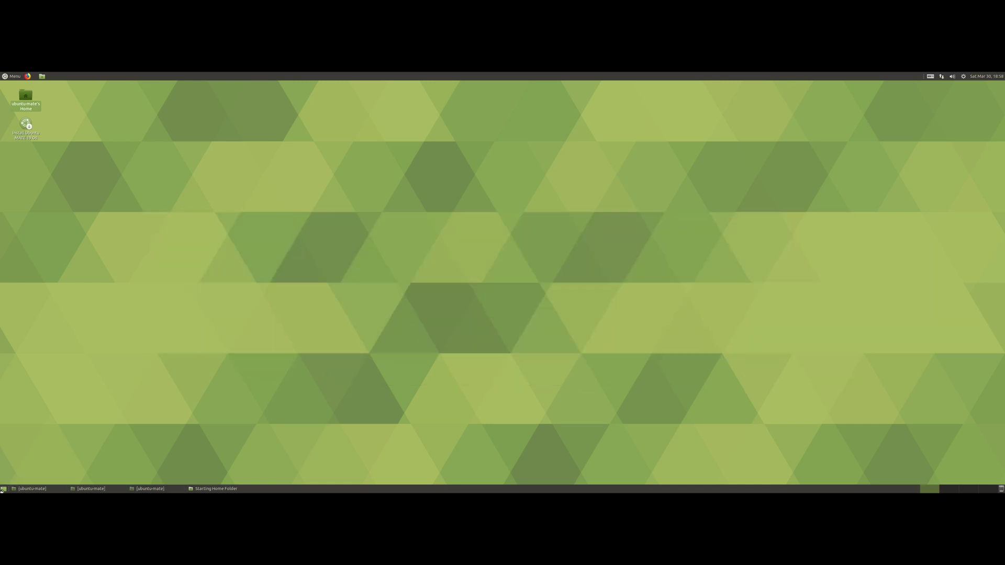
left_click(3, 489)
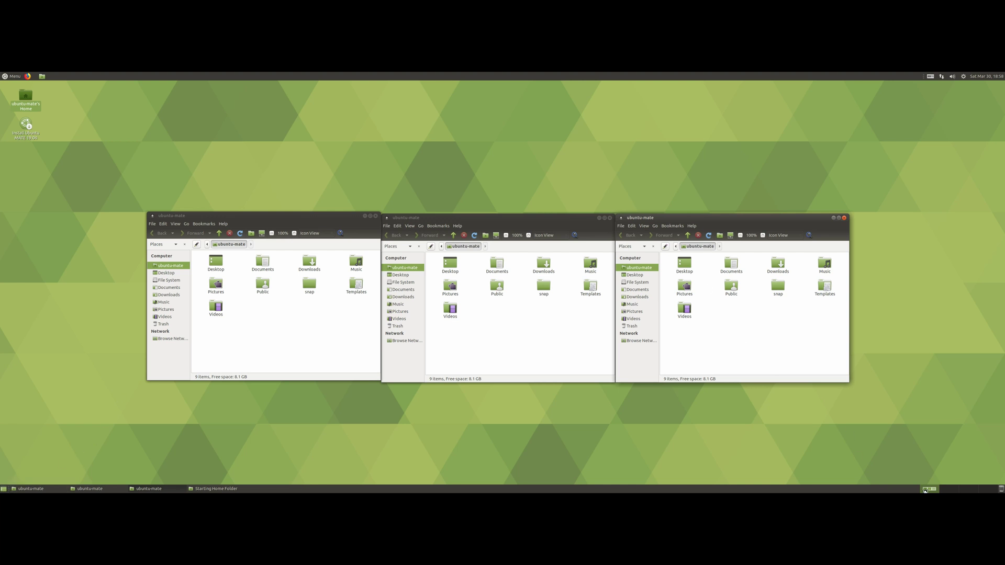
scroll(926, 490, "down", 1)
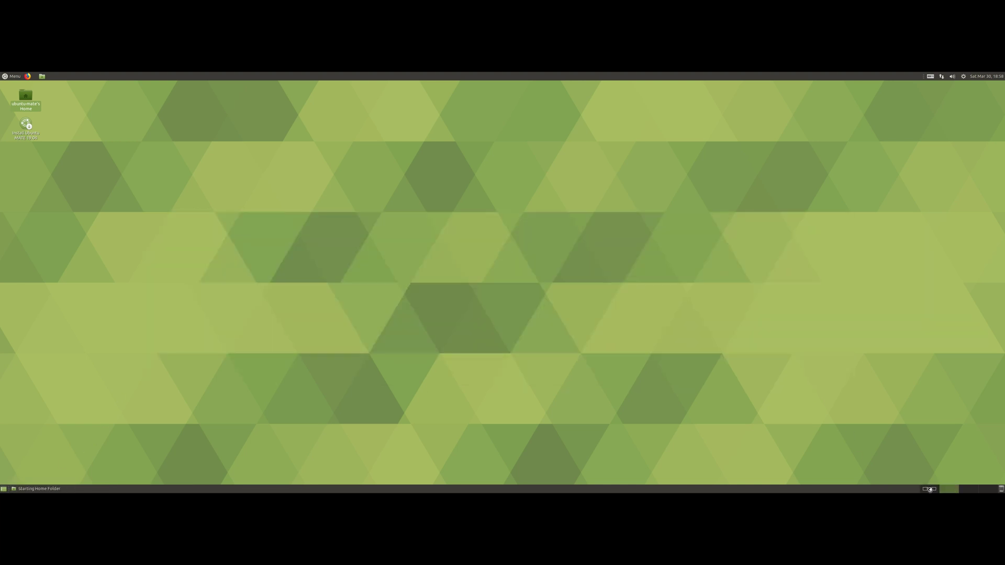
scroll(929, 490, "up", 1)
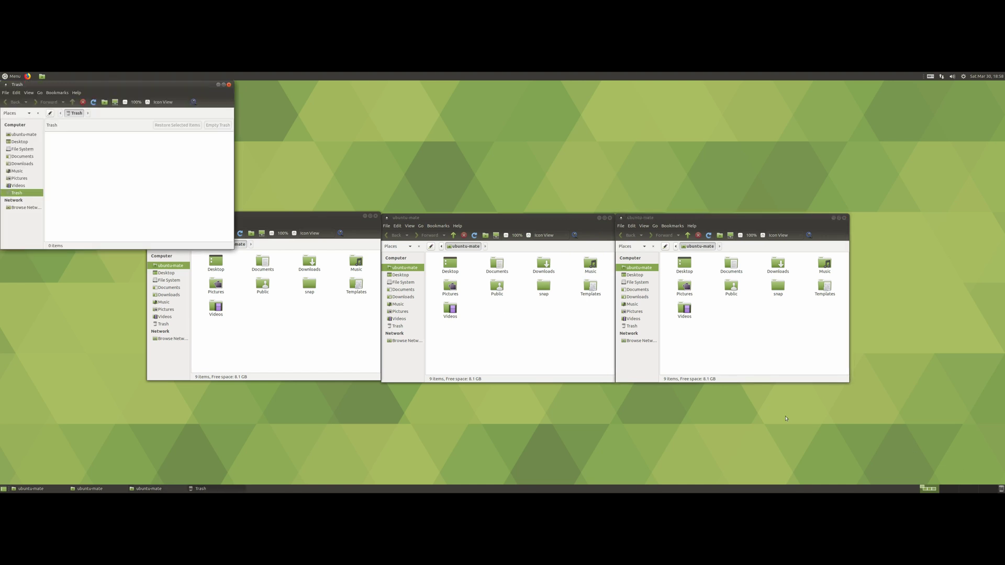
Close the Trash window and the extra home folder windows, keeping one open.
left_click(230, 85)
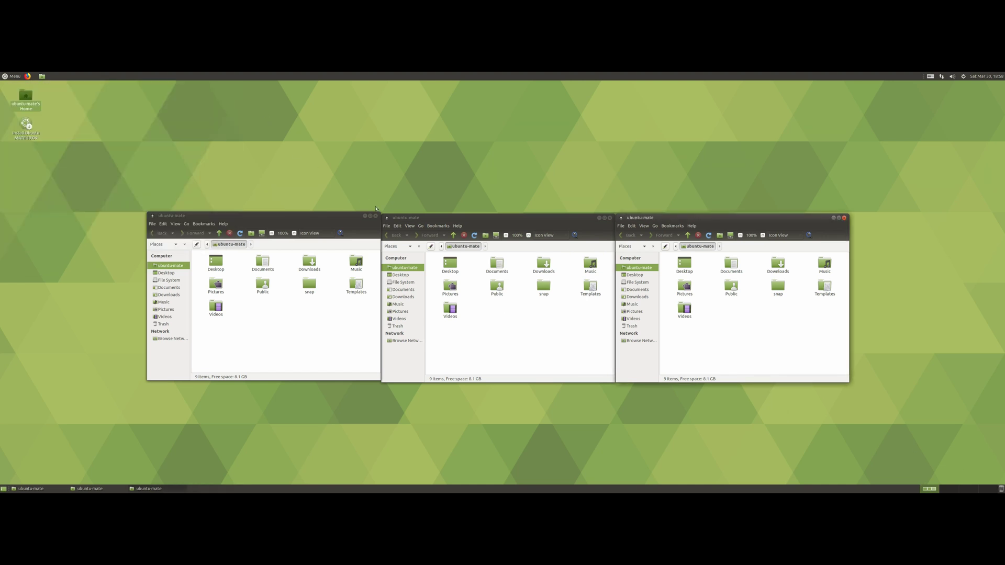
left_click(375, 216)
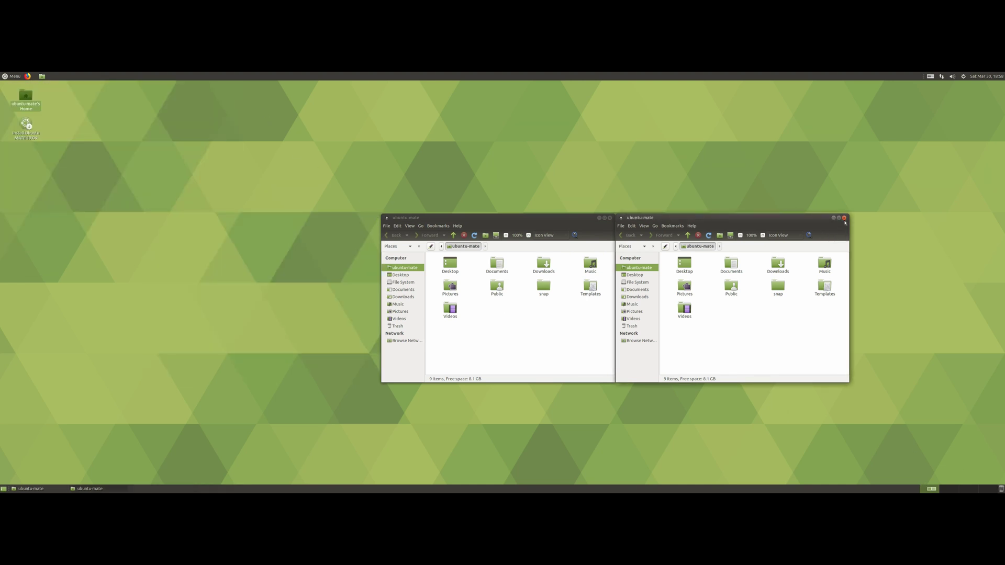
left_click(843, 218)
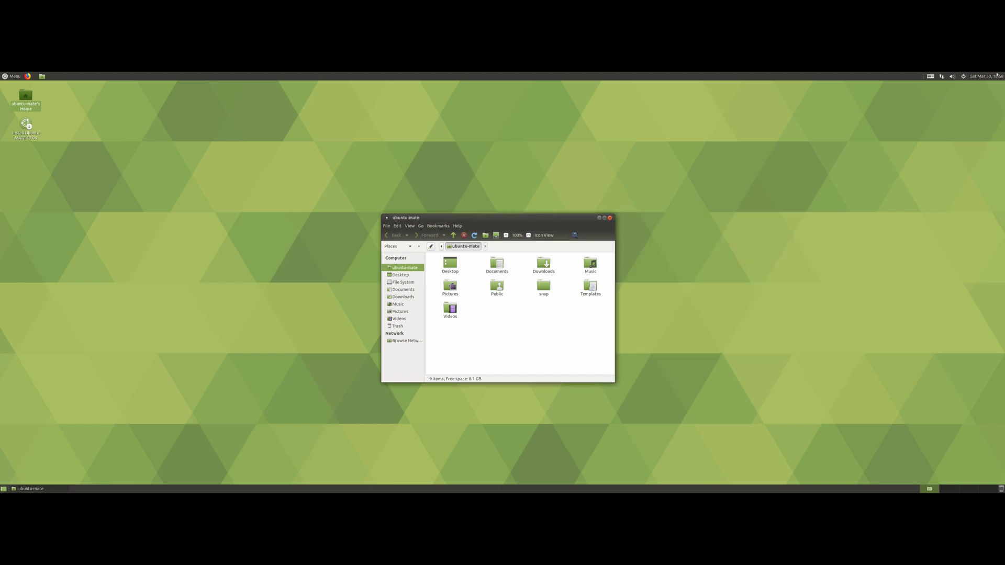
Open and dismiss the MATE Menu, then drag the home folder window left.
left_click(12, 76)
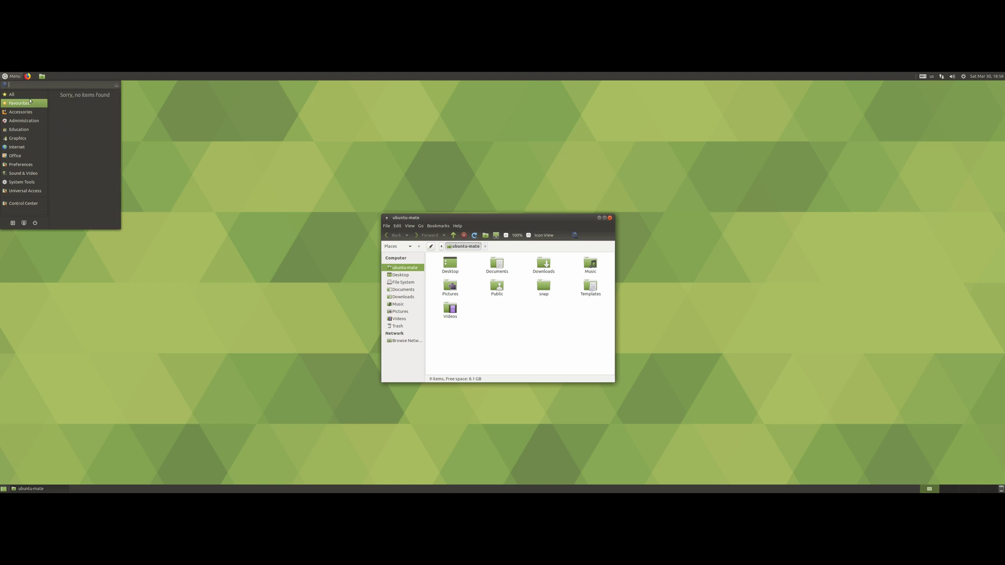
left_click(468, 220)
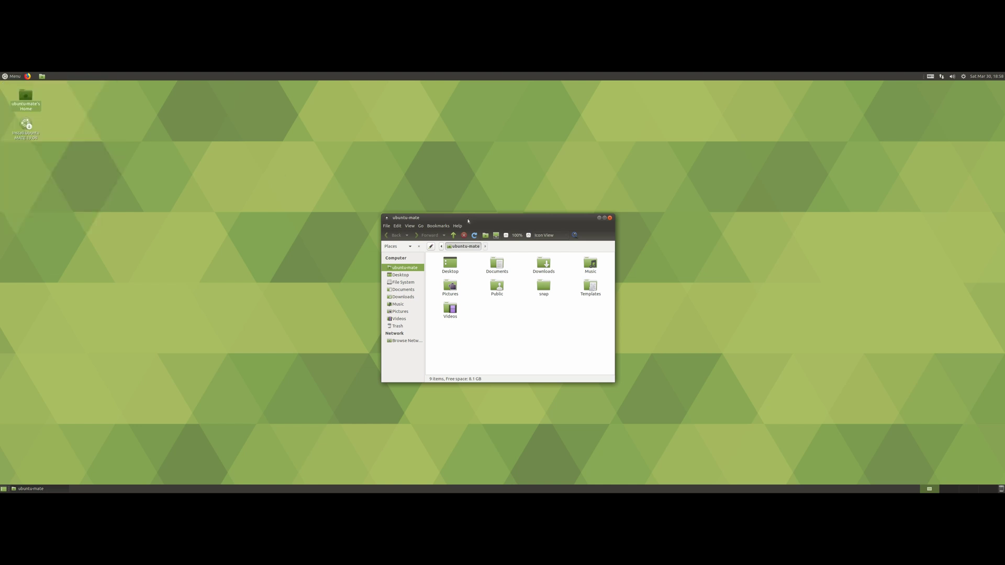
left_click_drag(430, 222, 266, 220)
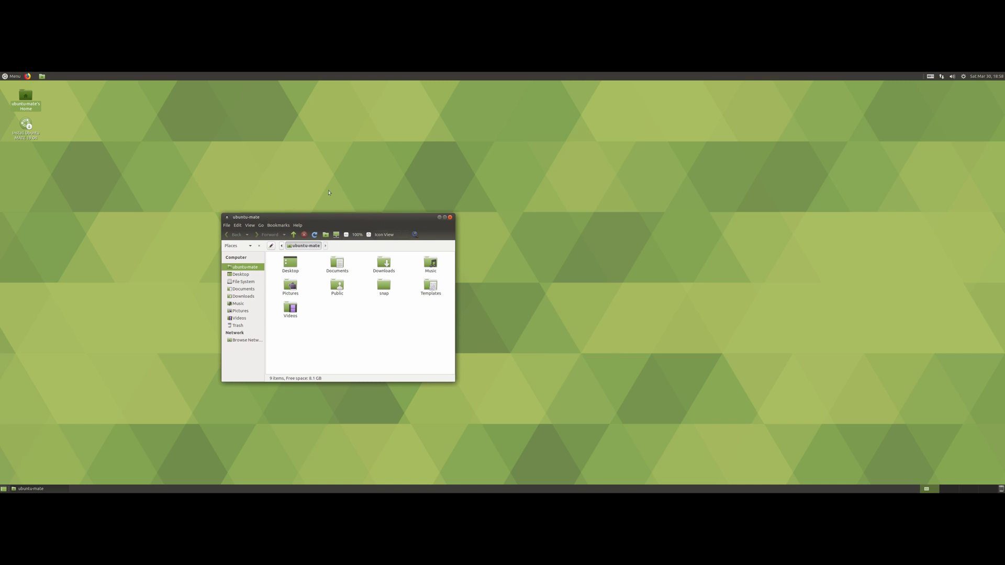
Maximize the home folder window, glance at the View menu, then restore its normal size.
left_click(445, 217)
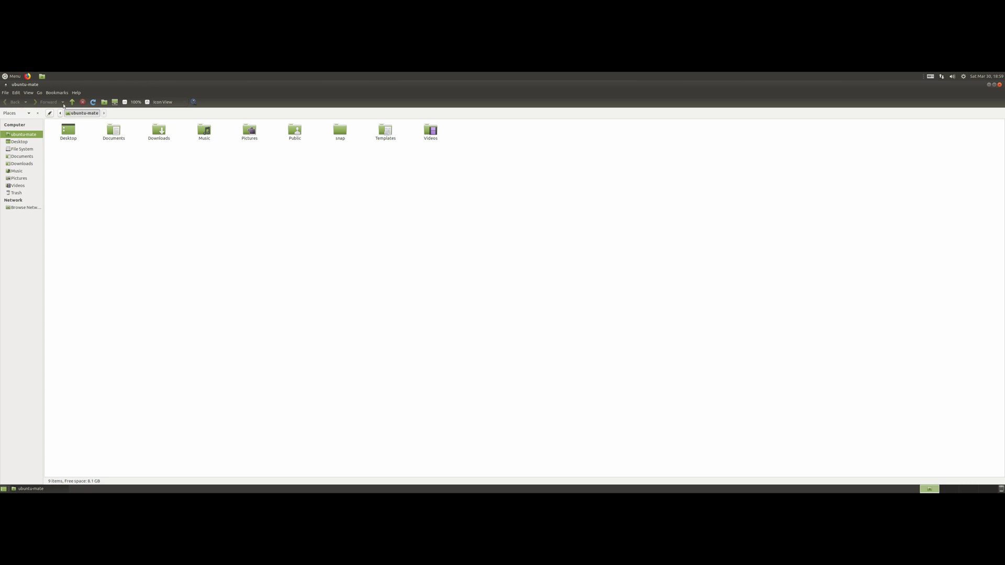
left_click(29, 93)
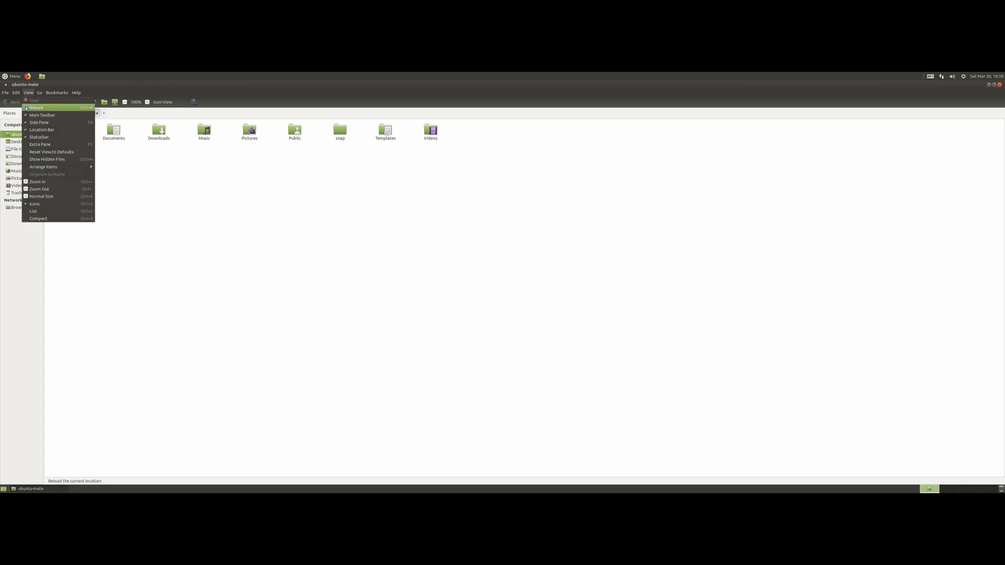
left_click(234, 97)
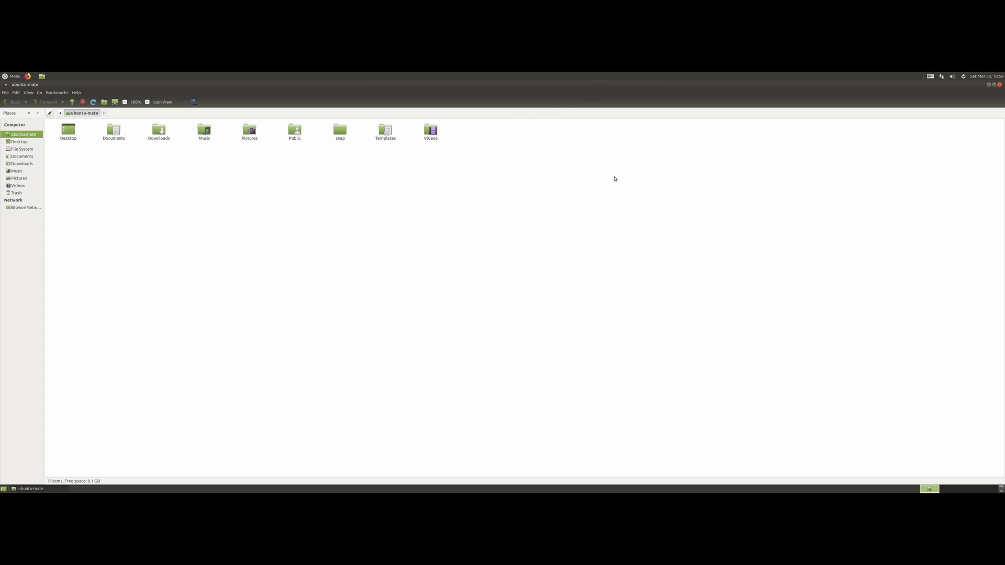
left_click(994, 85)
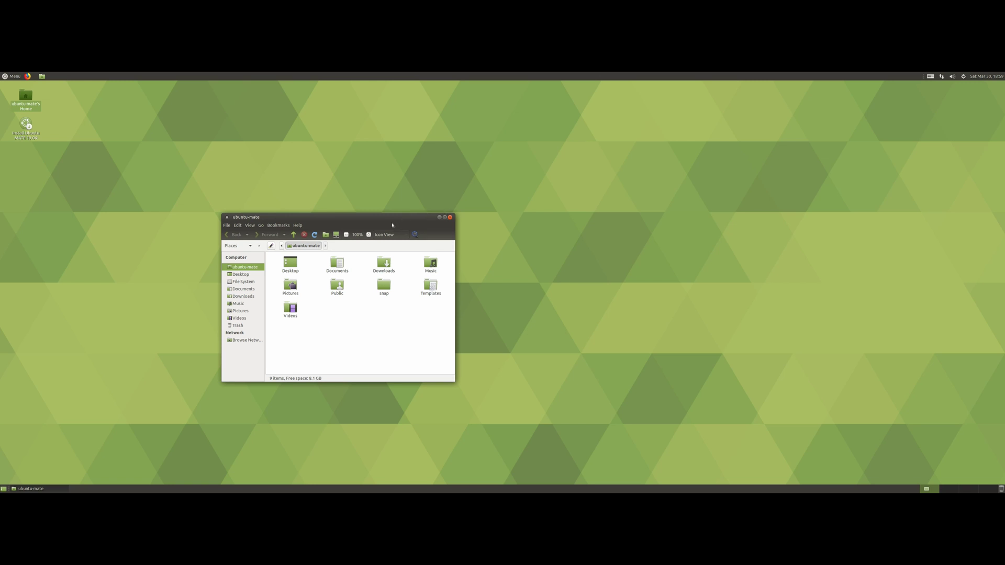
Move and close the home folder window, then bring up the MATE Menu.
left_click_drag(392, 225, 451, 238)
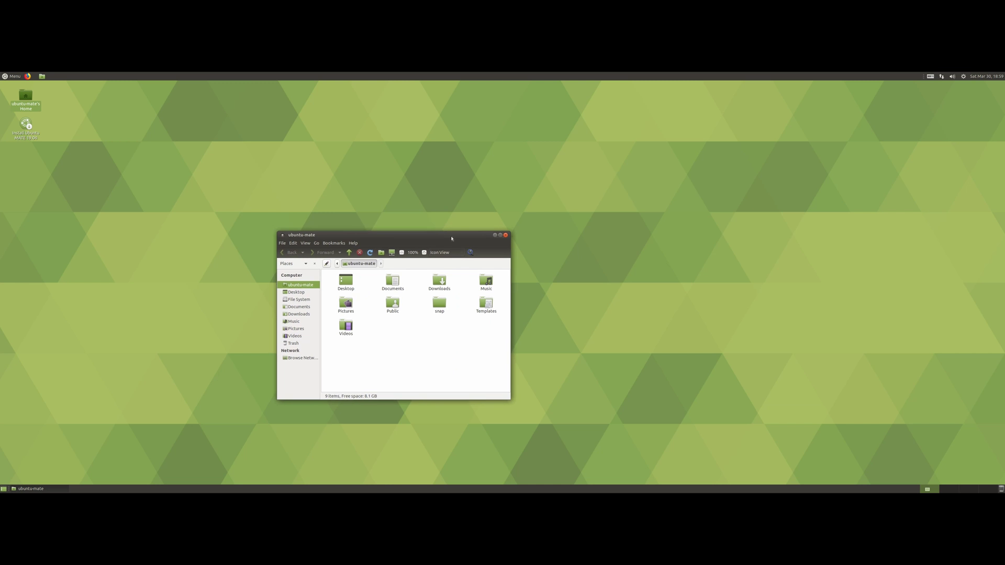
left_click(505, 236)
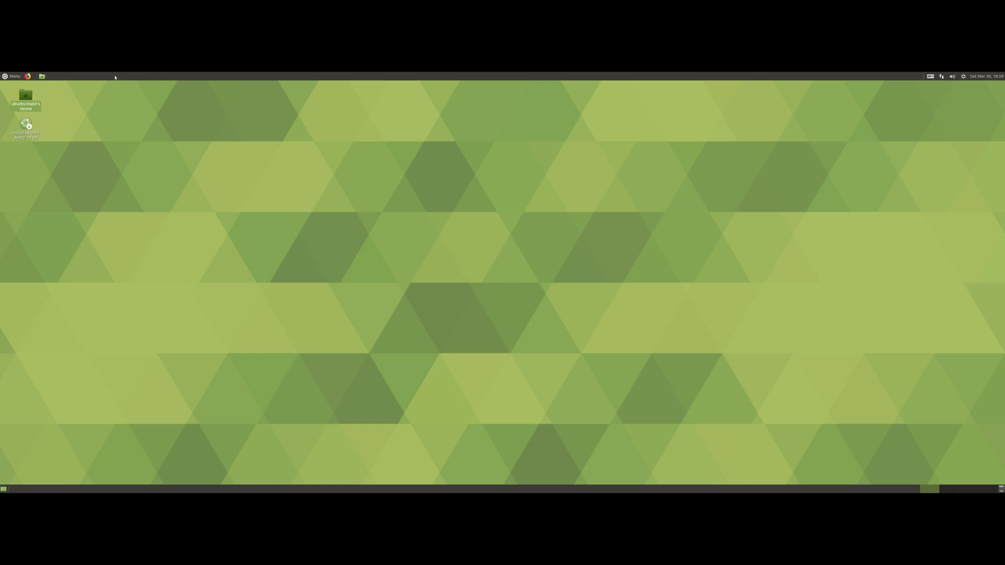
left_click(12, 75)
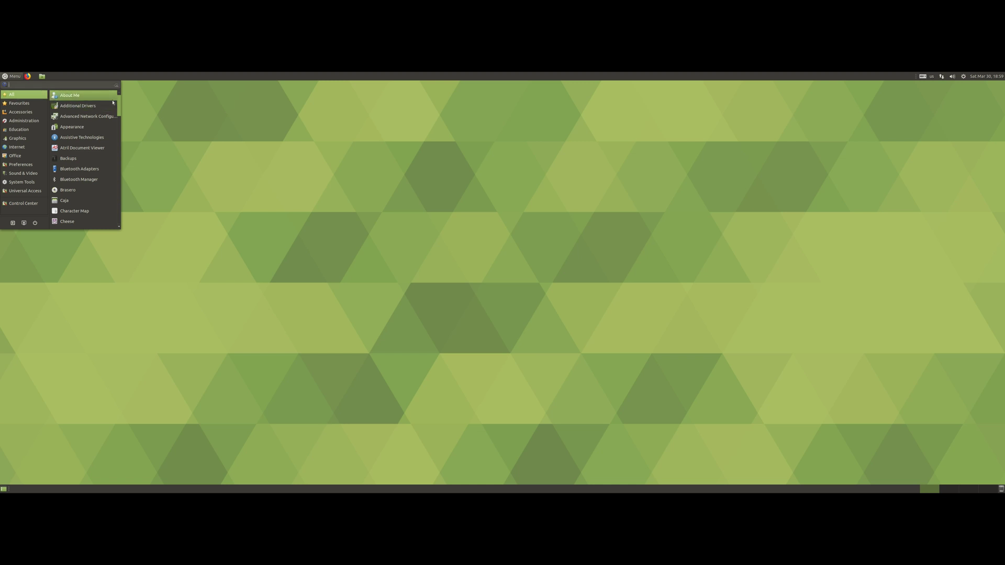
Browse the menu categories: Accessories, Office, Sound & Video, Universal Access and Internet.
scroll(101, 106, "down", 5)
scroll(101, 107, "down", 1)
scroll(94, 162, "down", 2)
scroll(94, 164, "down", 15)
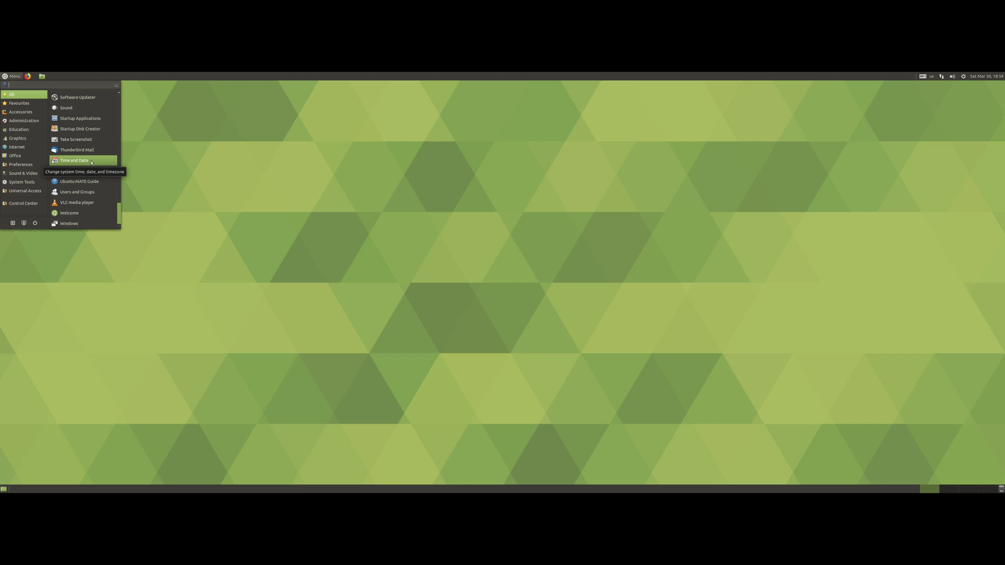
scroll(92, 163, "up", 15)
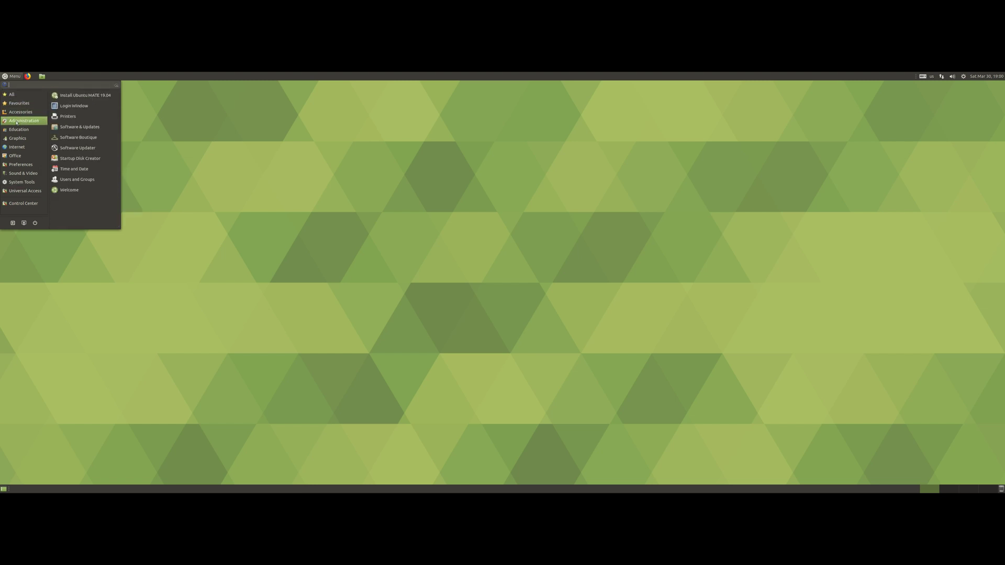
mouse_move(11, 130)
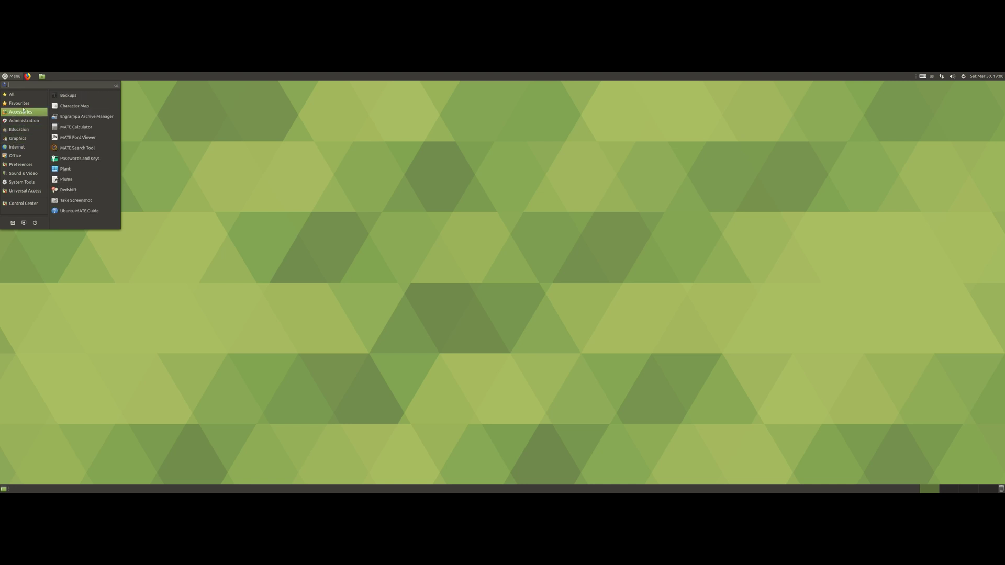
mouse_move(19, 113)
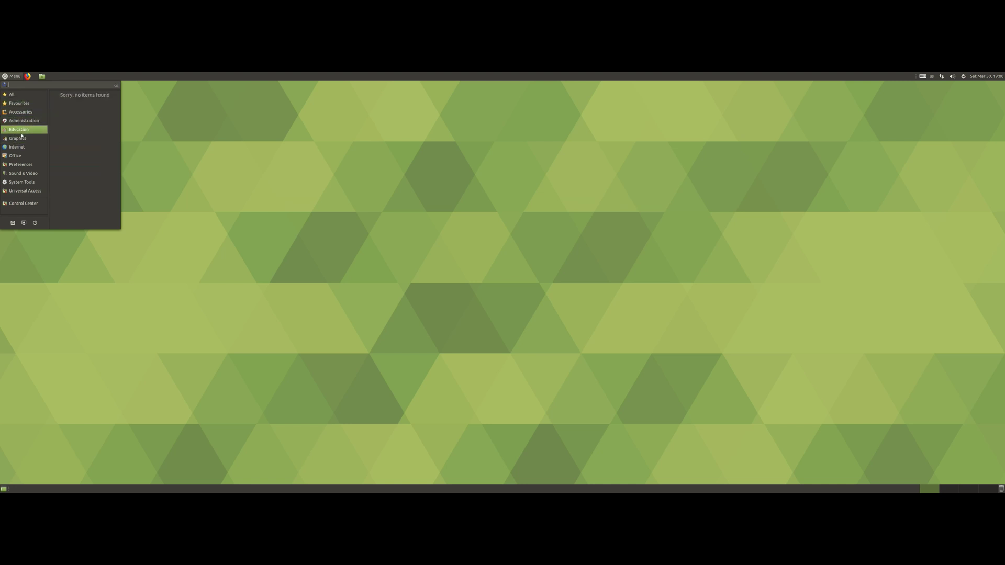
mouse_move(18, 154)
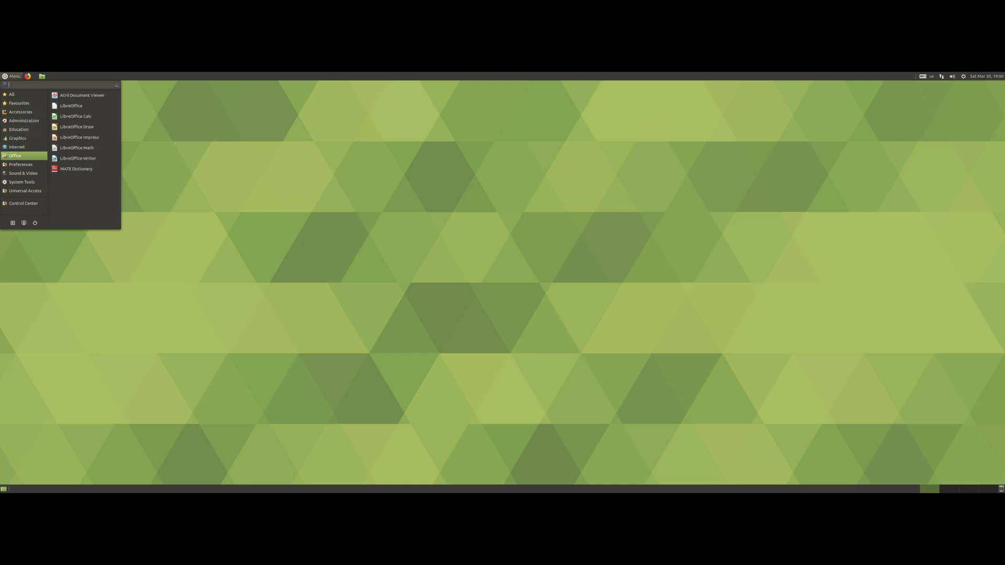
mouse_move(19, 172)
mouse_move(30, 192)
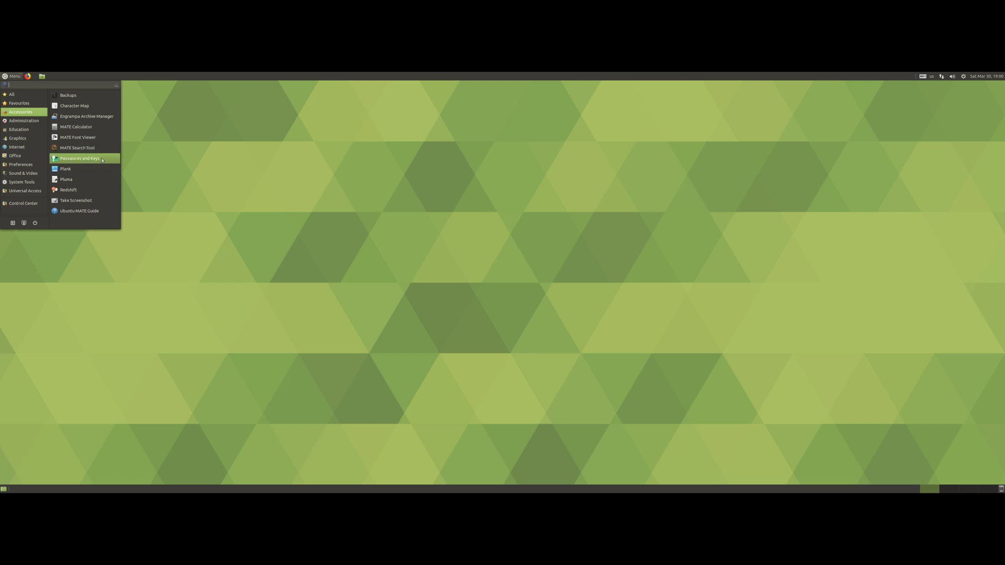
Search 'monit' to launch MATE System Monitor, centre it and view its Resources graphs.
left_click(23, 147)
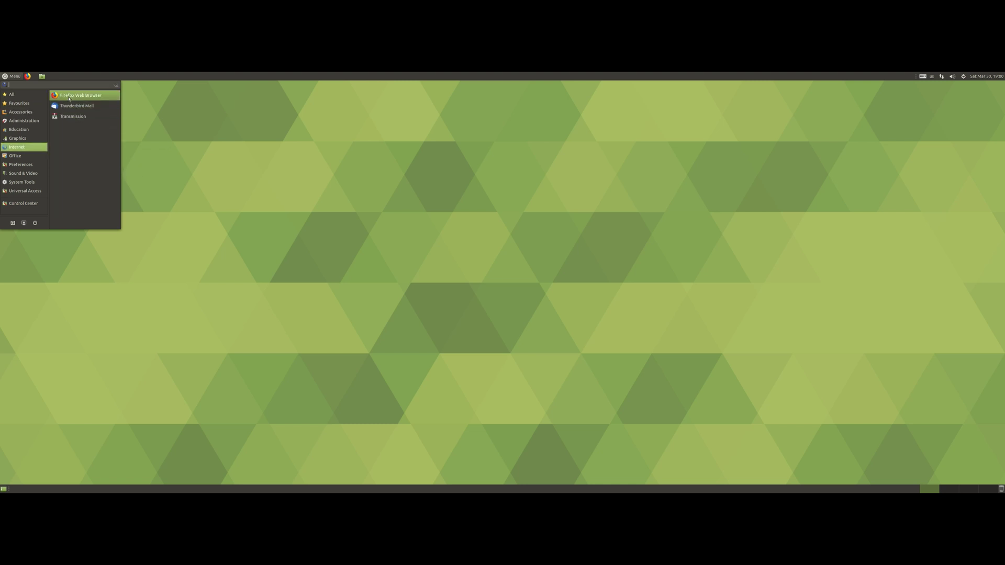
type("monitor")
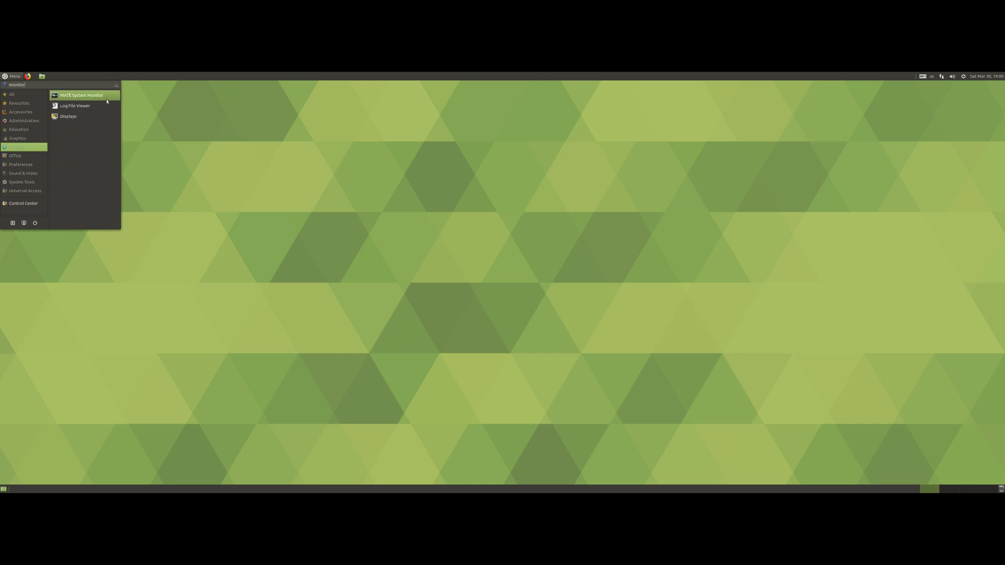
key("Return")
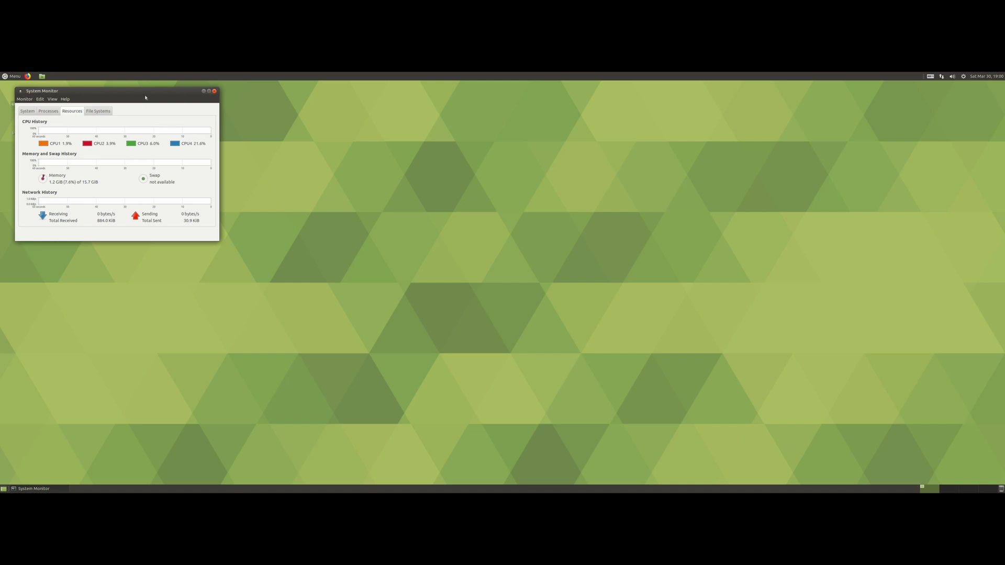
left_click_drag(169, 101, 375, 230)
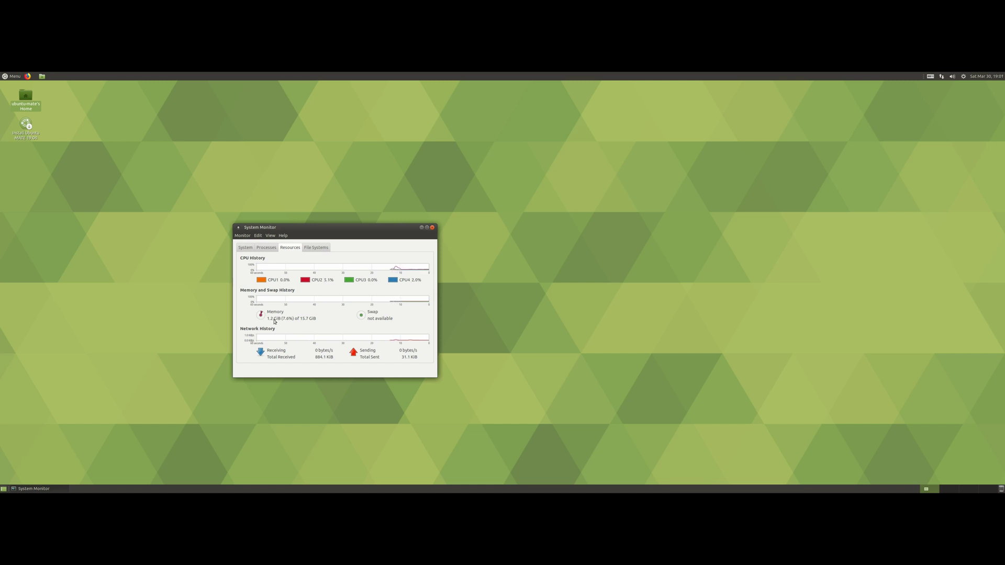
left_click(134, 364)
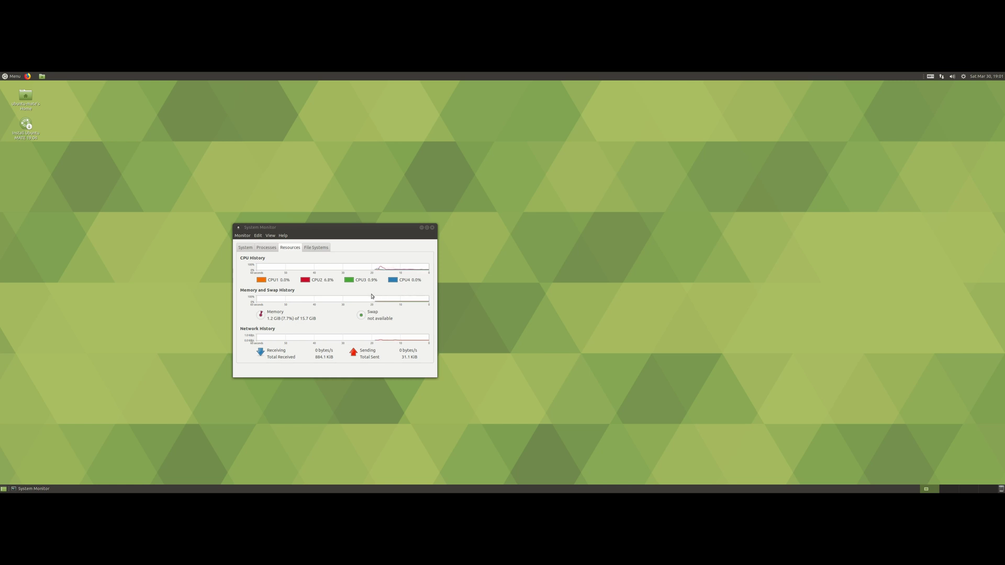
left_click(400, 228)
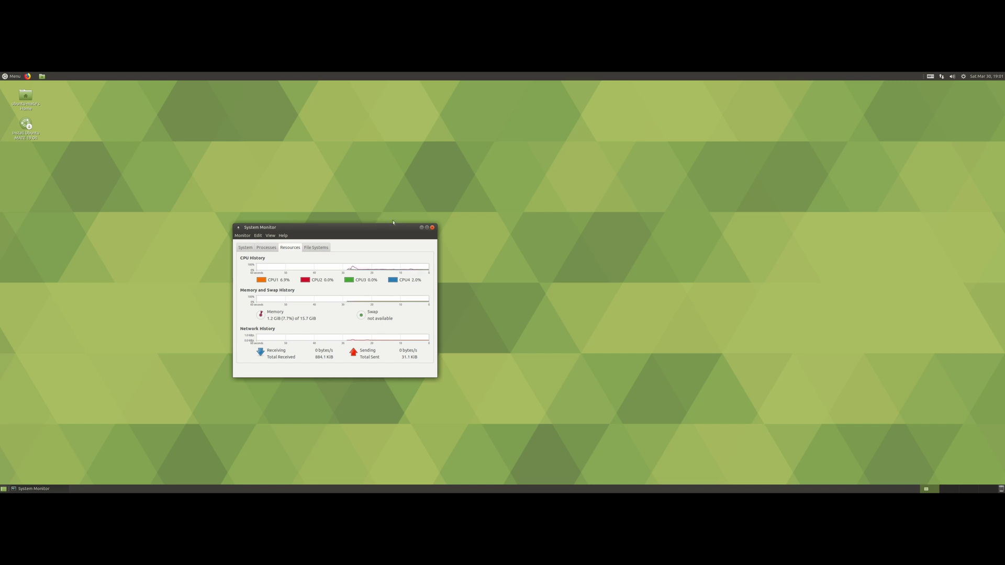
Close System Monitor, then view the Favourites and Administration menu categories and dismiss the menu.
left_click(432, 228)
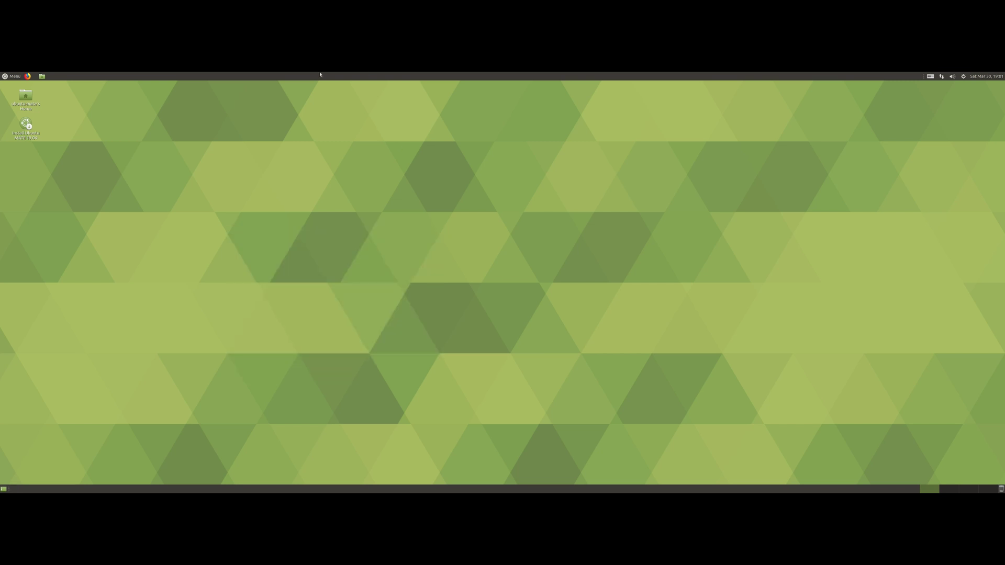
key("super")
left_click(36, 103)
left_click(24, 121)
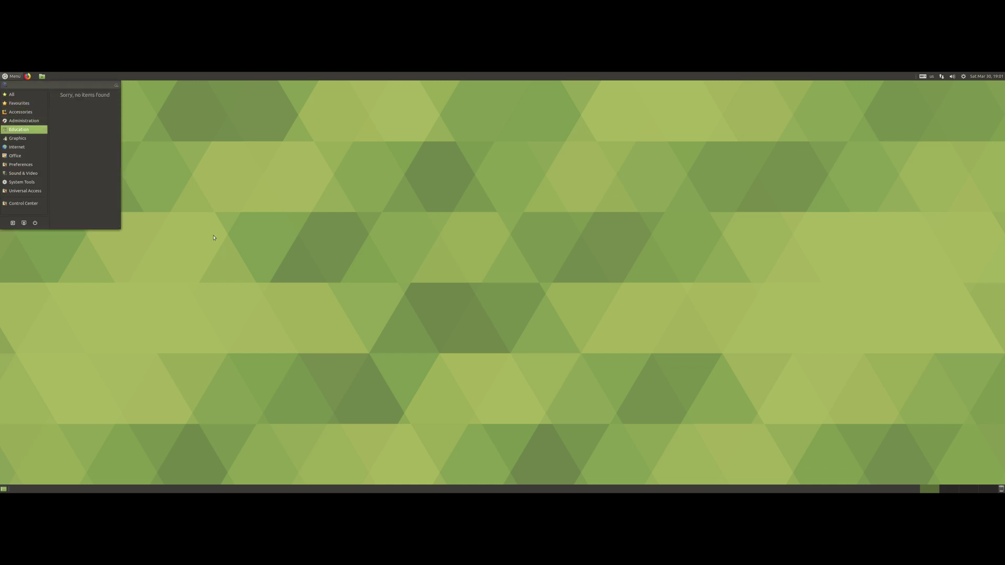
left_click(459, 250)
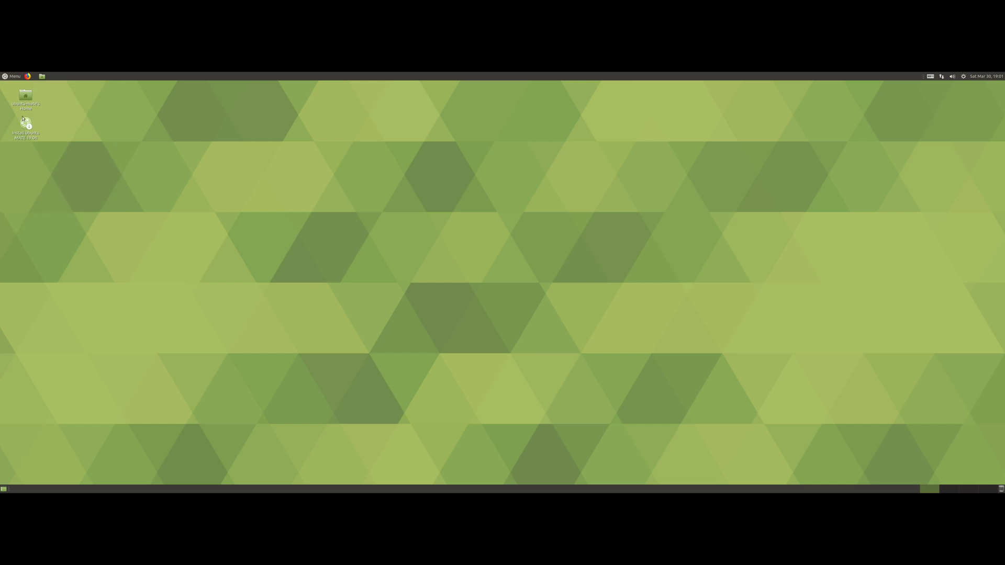
Show the All category in MATE Menu and scroll to the list's end through VLC, Welcome, Windows.
left_click(12, 76)
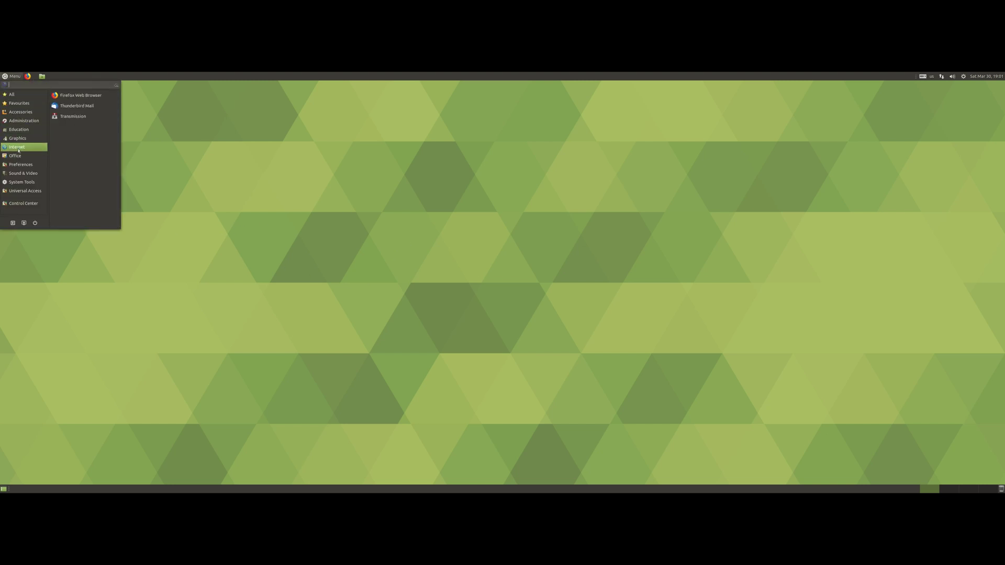
mouse_move(15, 165)
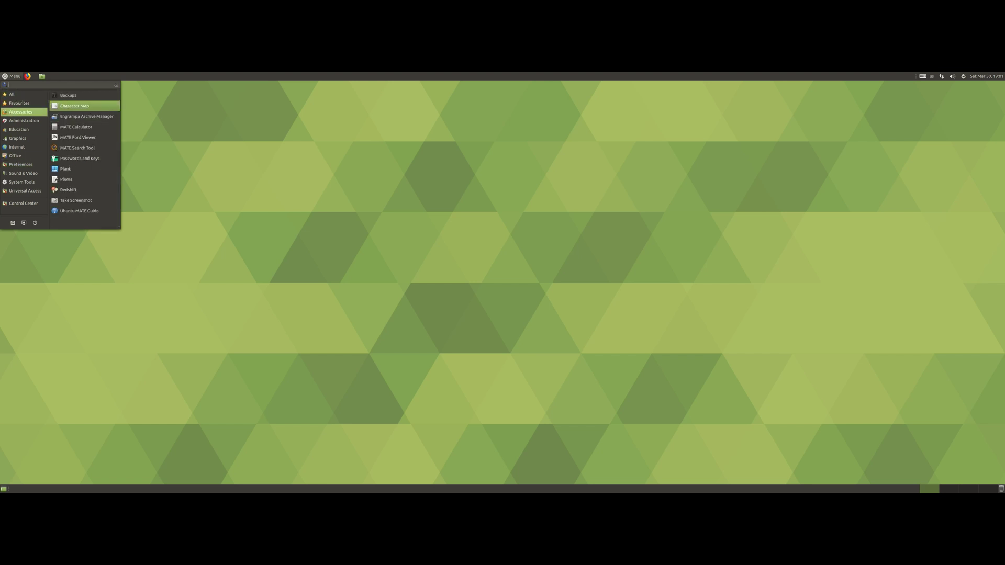
mouse_move(28, 96)
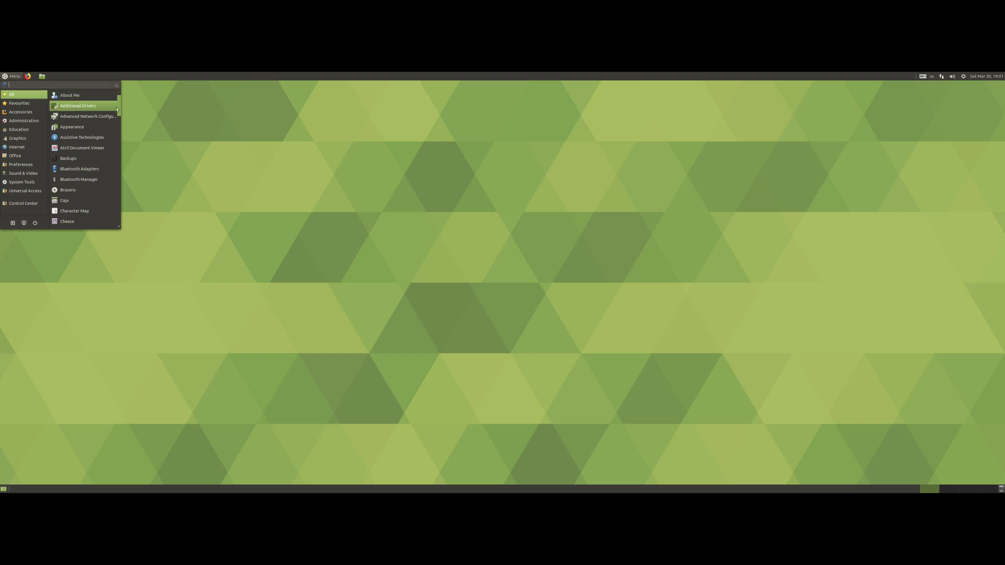
left_click_drag(119, 109, 117, 220)
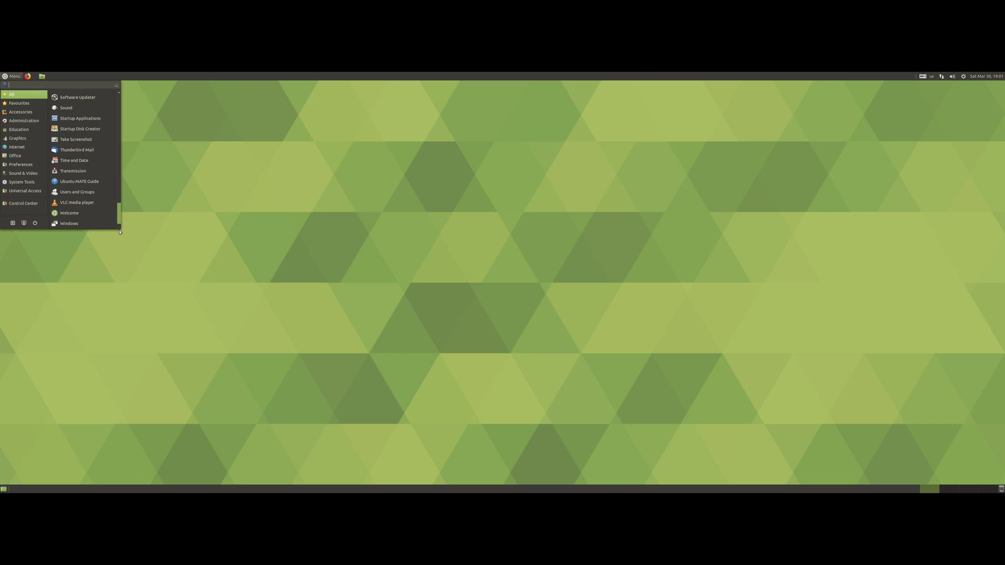
scroll(87, 195, "up", 5)
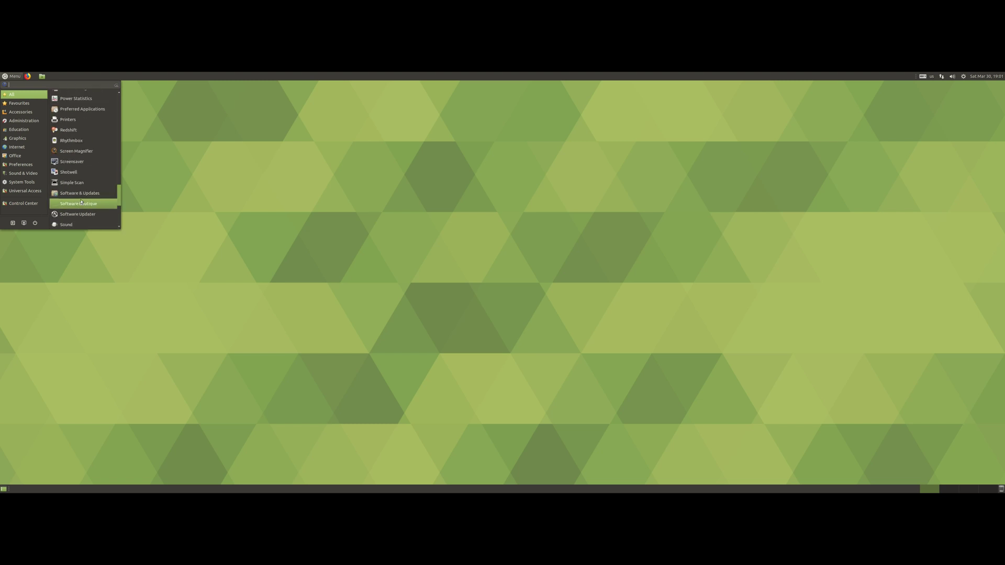
left_click_drag(119, 195, 114, 221)
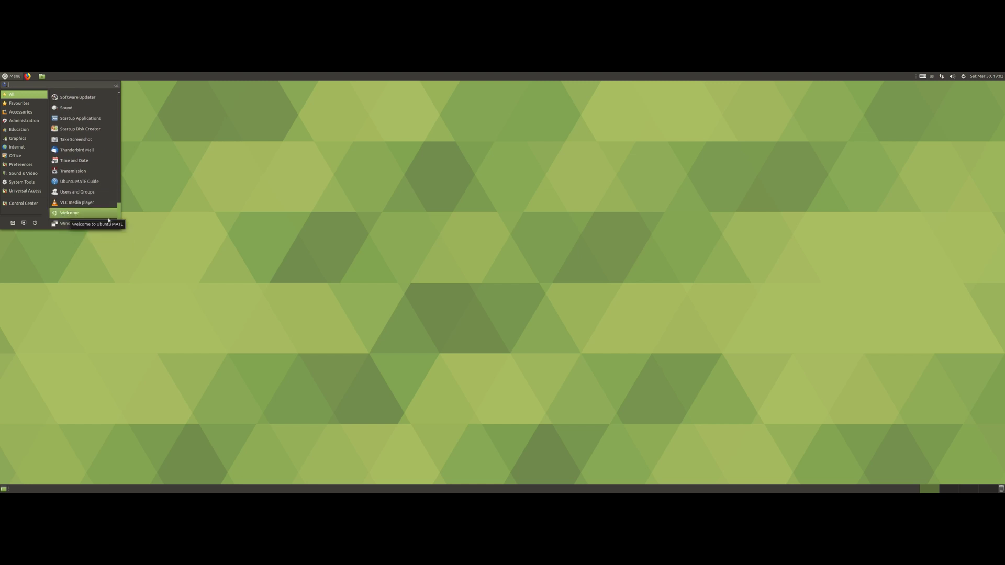
Try menu searches for 'vlc', 'ry', 'hyt' and 'term'.
type("vlc")
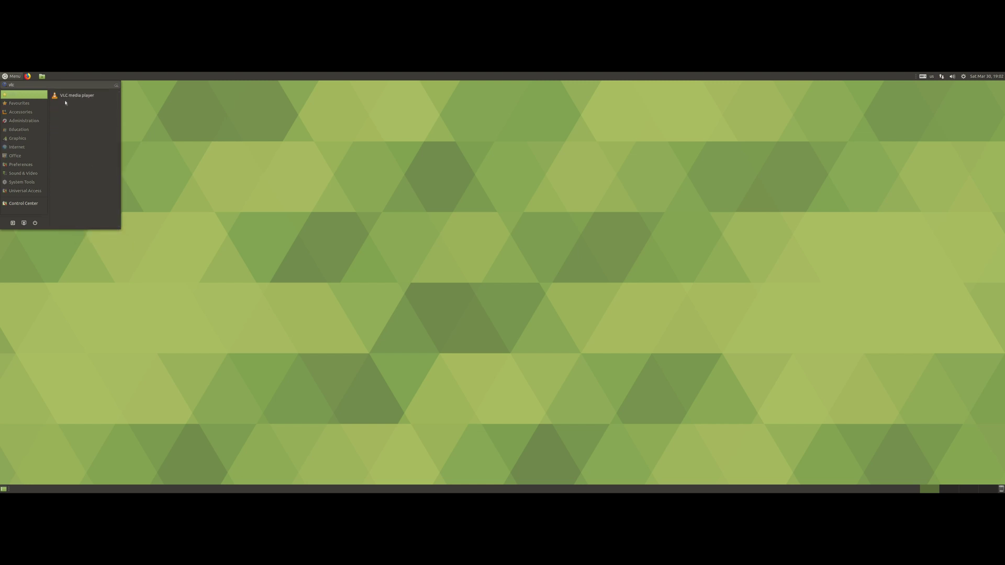
key("BackSpace")
key("BackSpace")
type("ry")
key("BackSpace")
type("hyt")
key("BackSpace")
key("BackSpace")
key("BackSpace")
type("term")
Launch Calculator from the results, check its help options, move it, then close it.
left_click(64, 96)
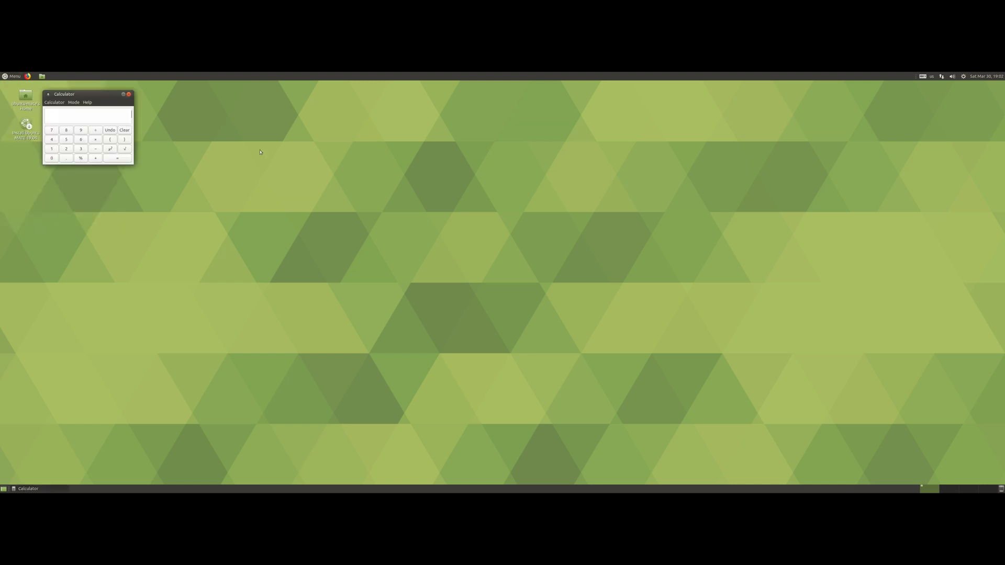
left_click(87, 102)
left_click(87, 102)
left_click_drag(96, 105, 162, 165)
left_click(196, 155)
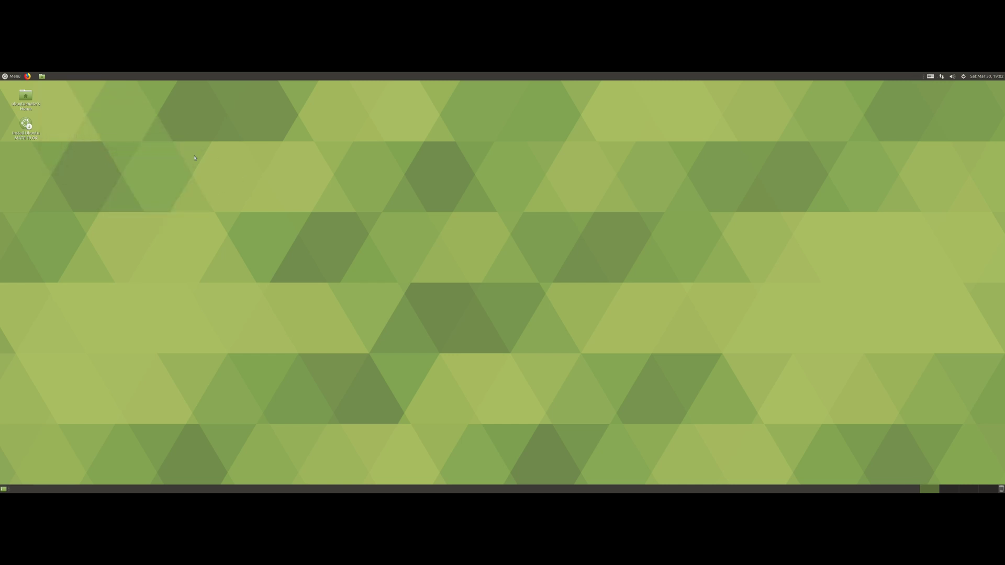
Search the menu for 'contro' to list Control Center and related settings tools.
key("super")
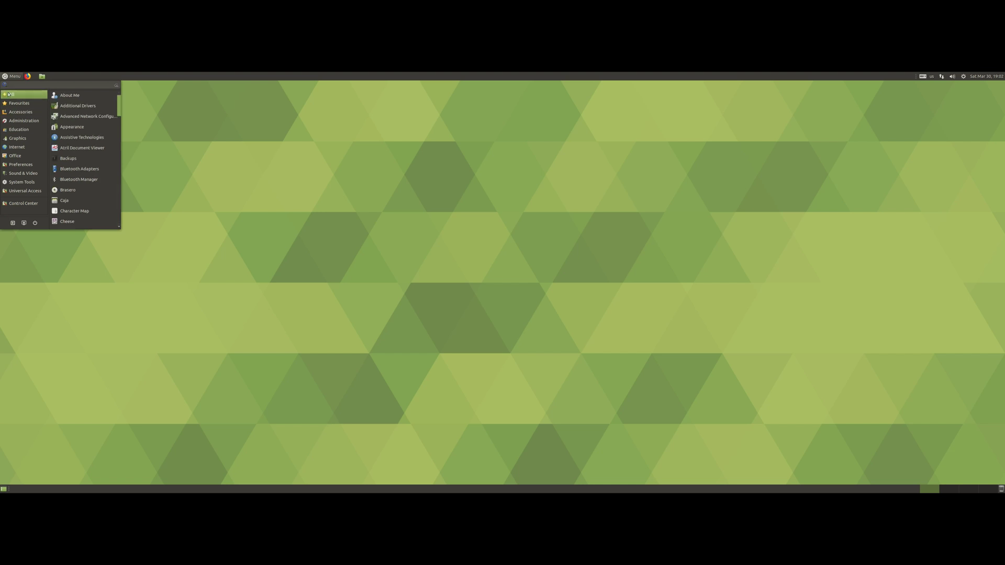
scroll(80, 169, "down", 2)
scroll(79, 169, "up", 2)
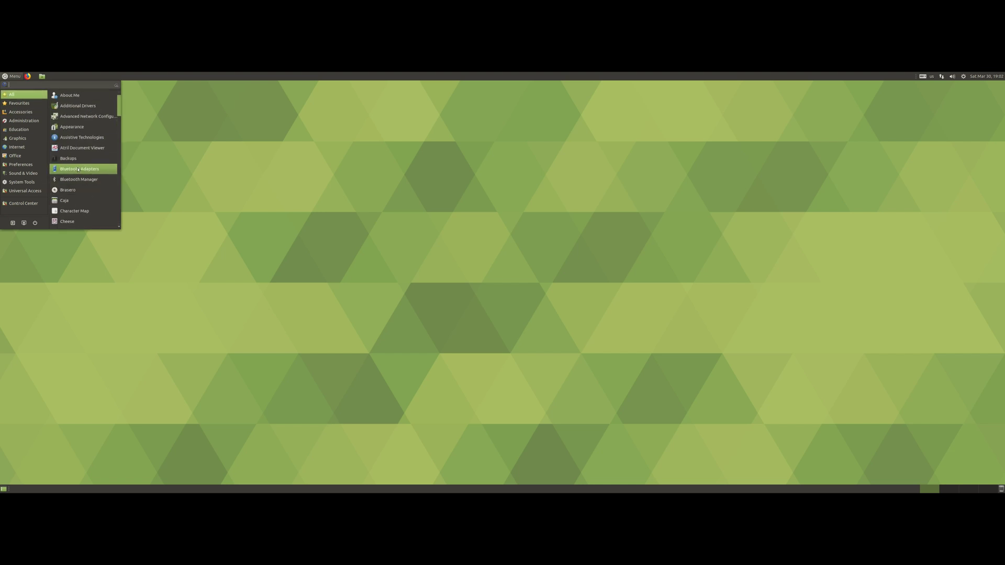
type("control")
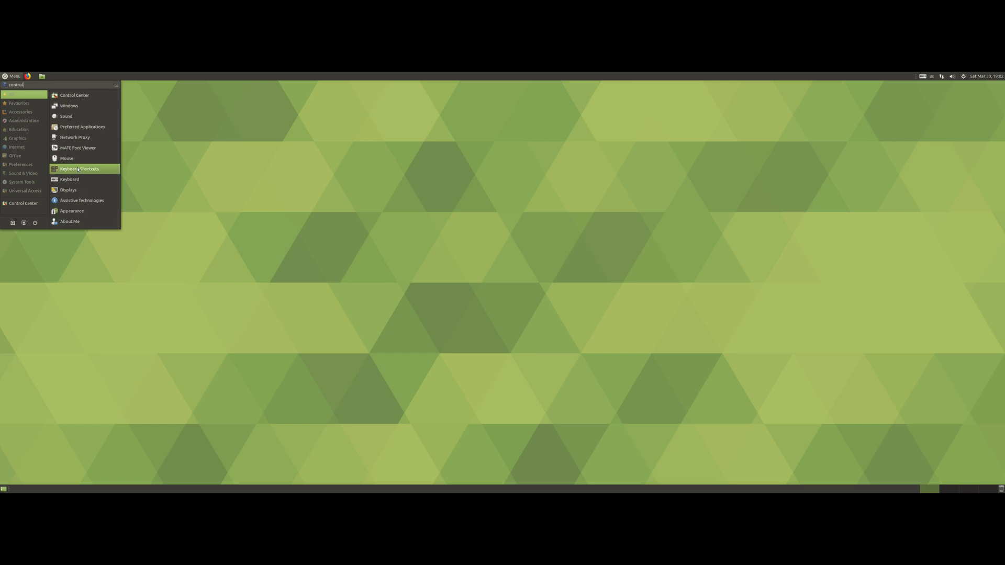
Launch Control Center, reposition it and scroll down to the Look and Feel, Personal and Other groups.
key("Return")
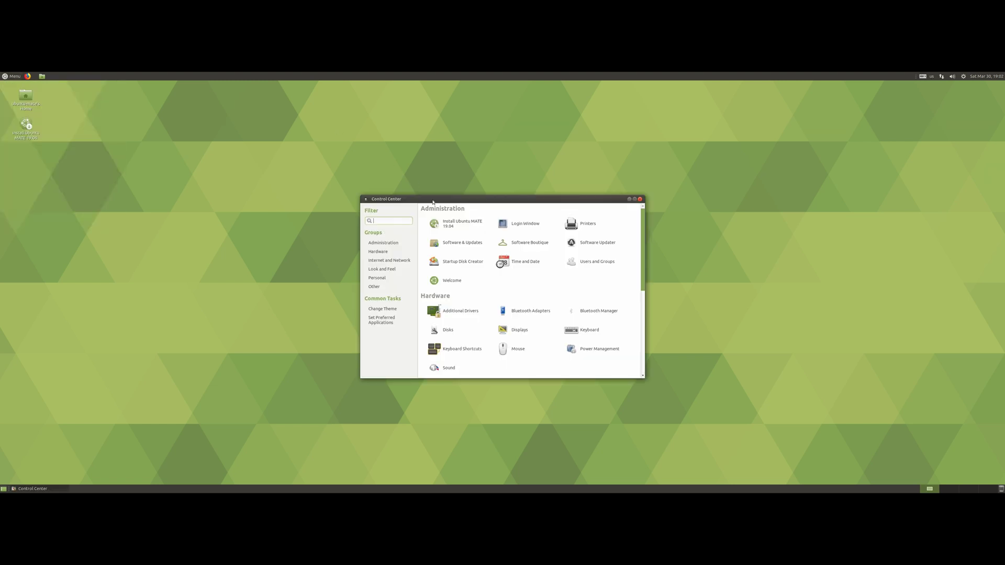
left_click_drag(432, 203, 401, 214)
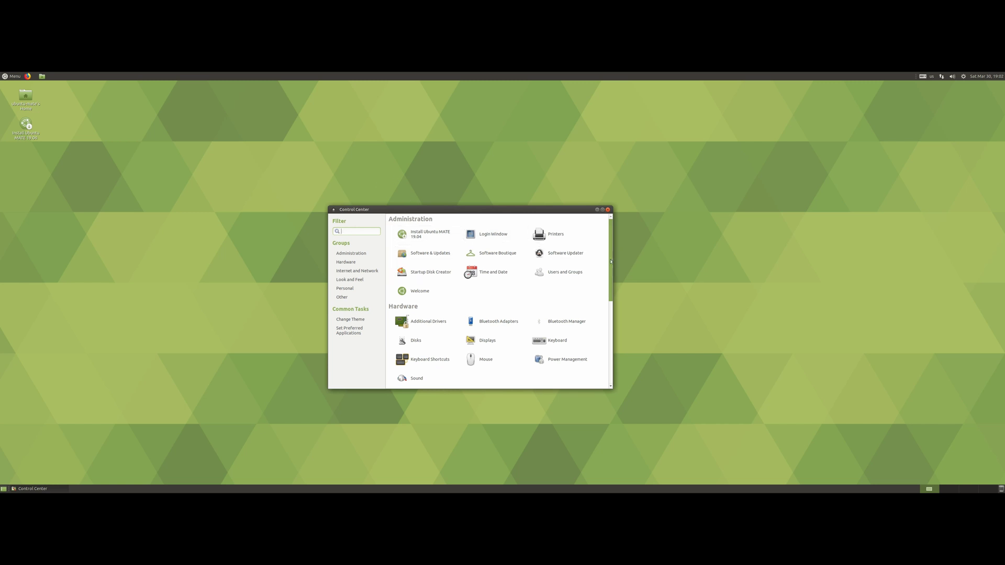
left_click_drag(610, 261, 617, 346)
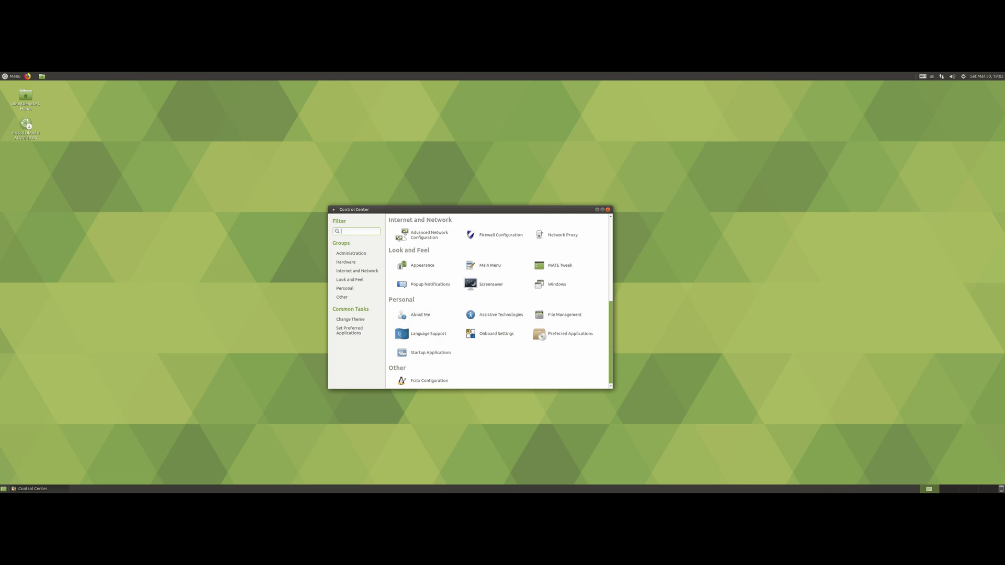
Search 'mouse' in the MATE Menu, then dismiss the menu without launching anything.
left_click(3, 80)
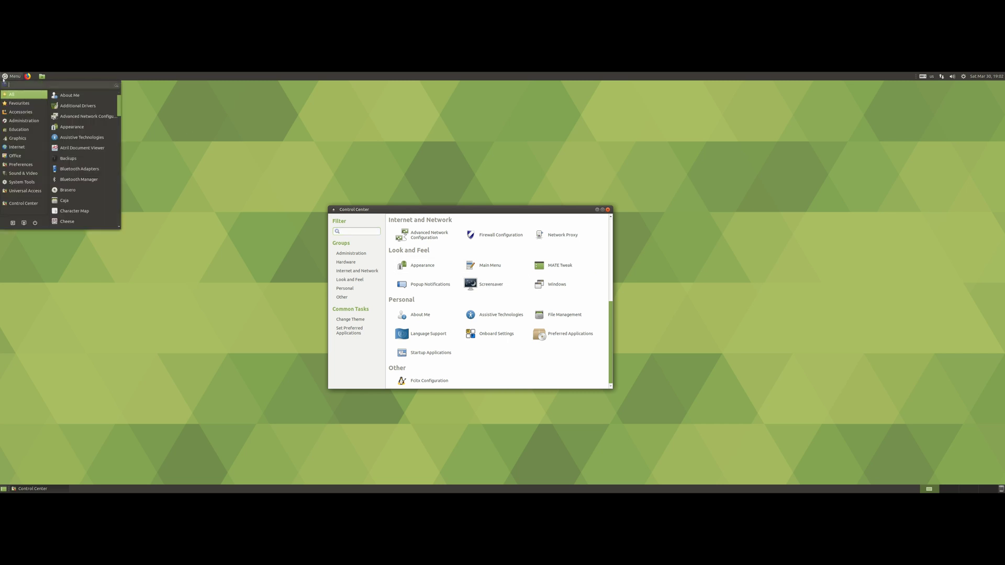
type("mouse")
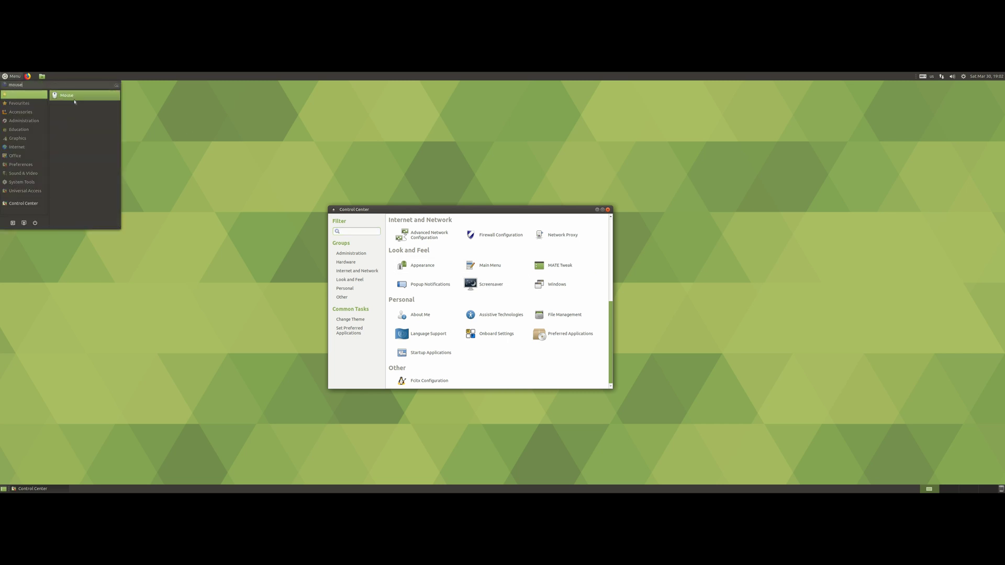
key("Return")
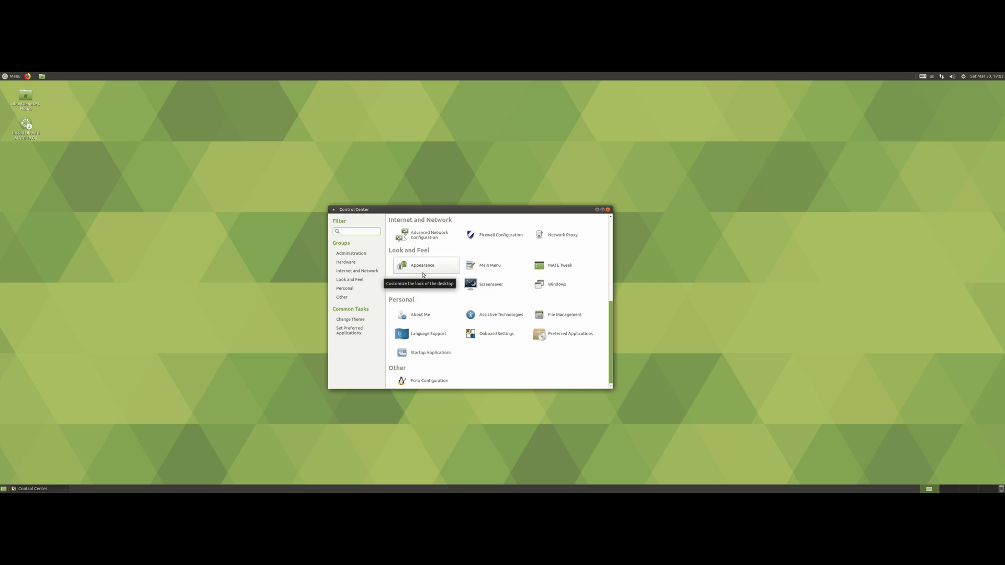
Open Appearance Preferences on the Background tab from the desktop, minimizing Control Center.
right_click(258, 277)
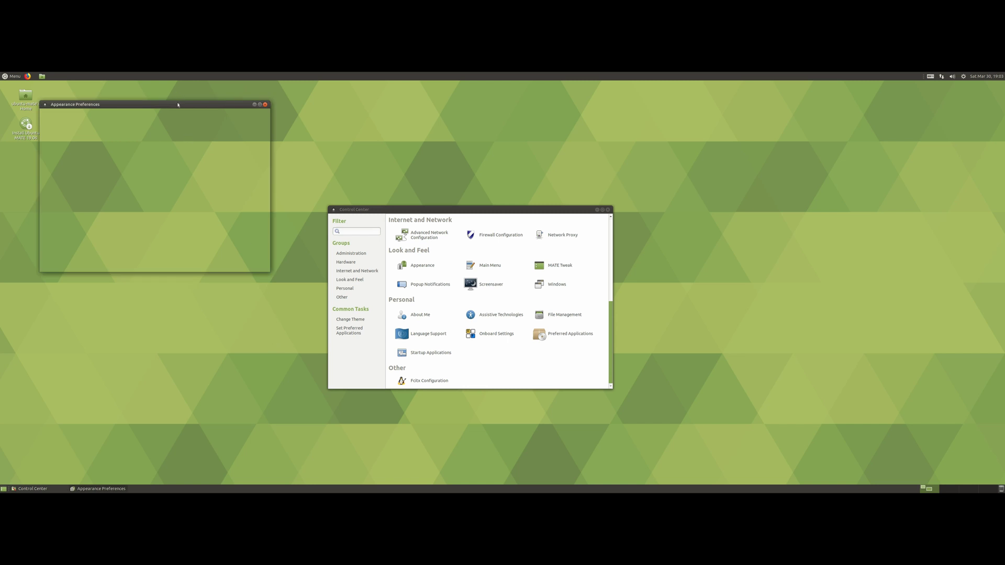
left_click_drag(178, 104, 265, 199)
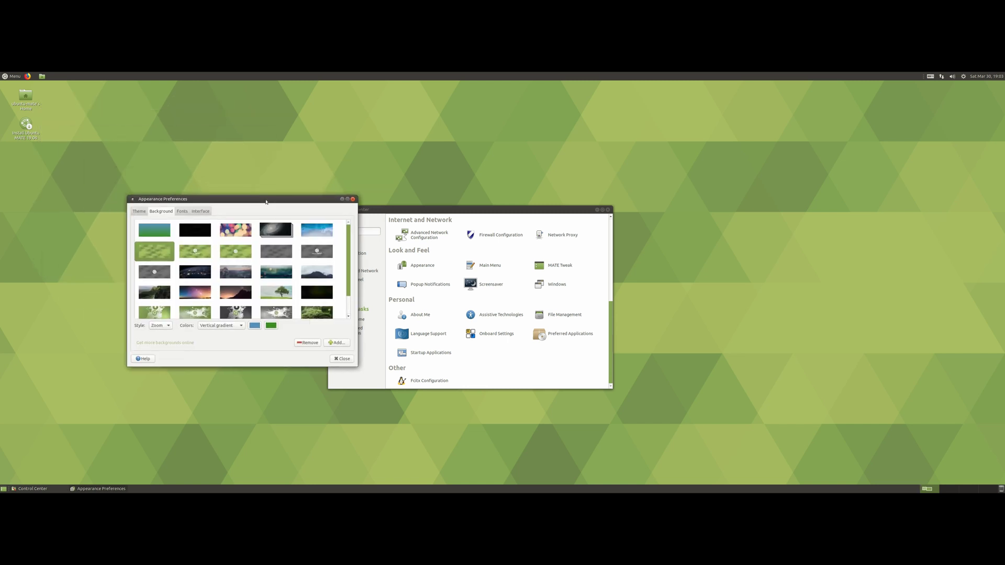
left_click(409, 266)
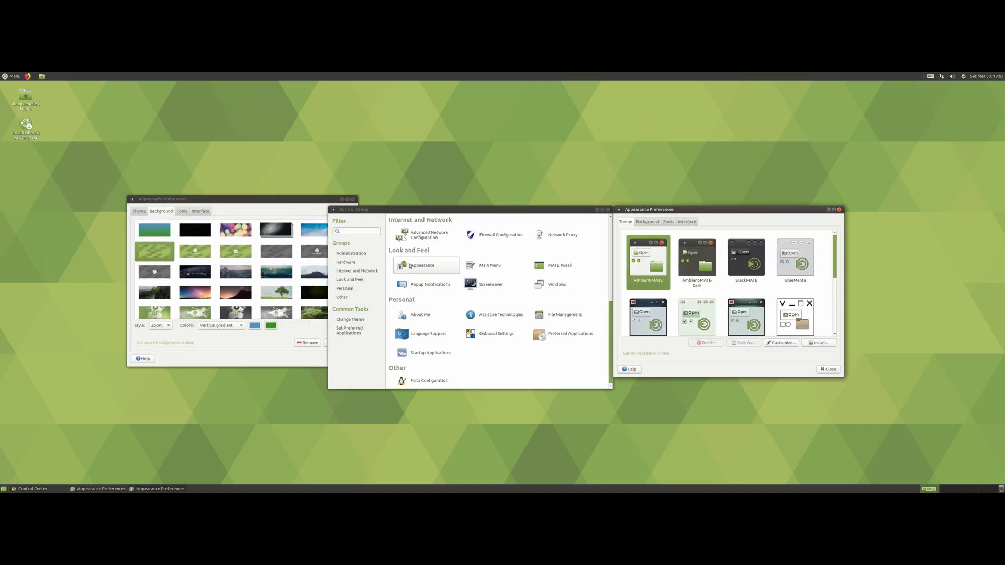
left_click(838, 210)
left_click(304, 197)
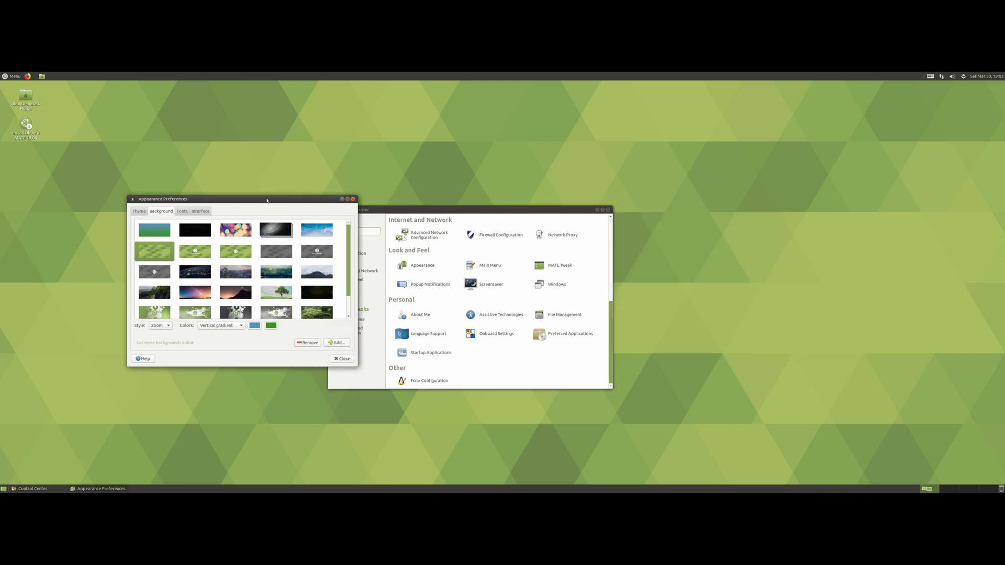
left_click(597, 209)
left_click_drag(209, 199, 140, 205)
Preview wallpapers: bokeh, ocean wave, green MATE logo, wordmark, Yosemite, night earth, Milky Way.
left_click(166, 234)
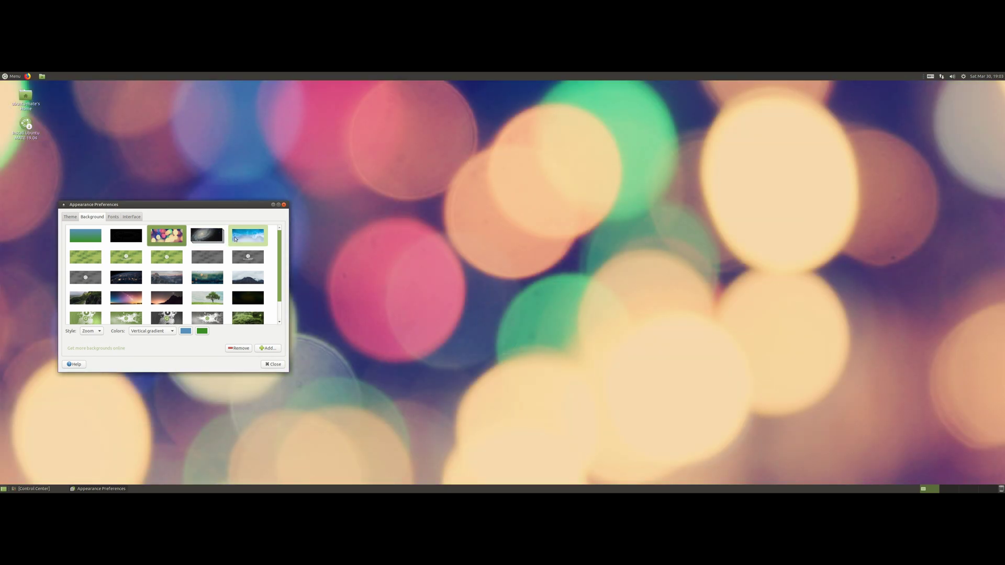
left_click(235, 239)
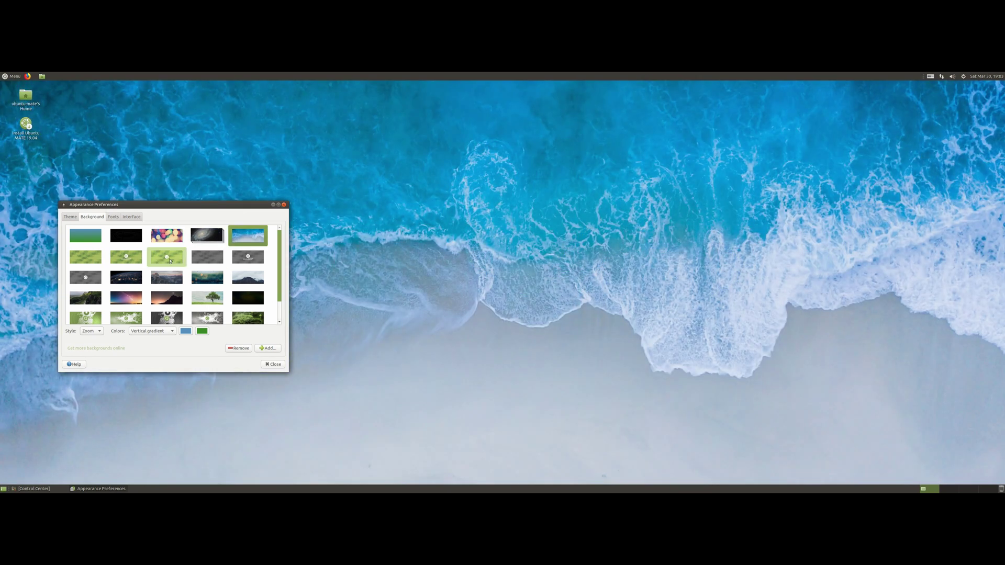
left_click(169, 260)
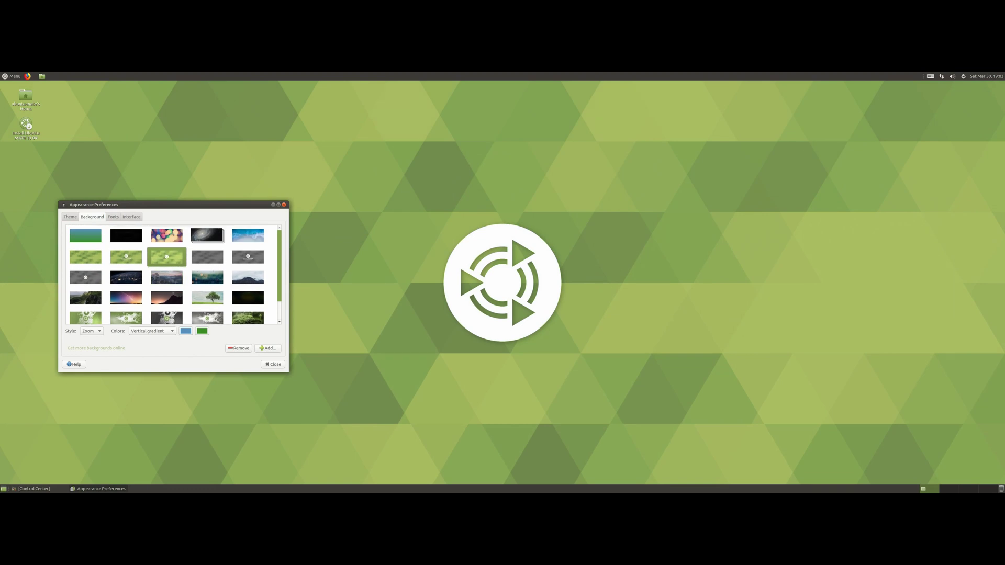
left_click(126, 257)
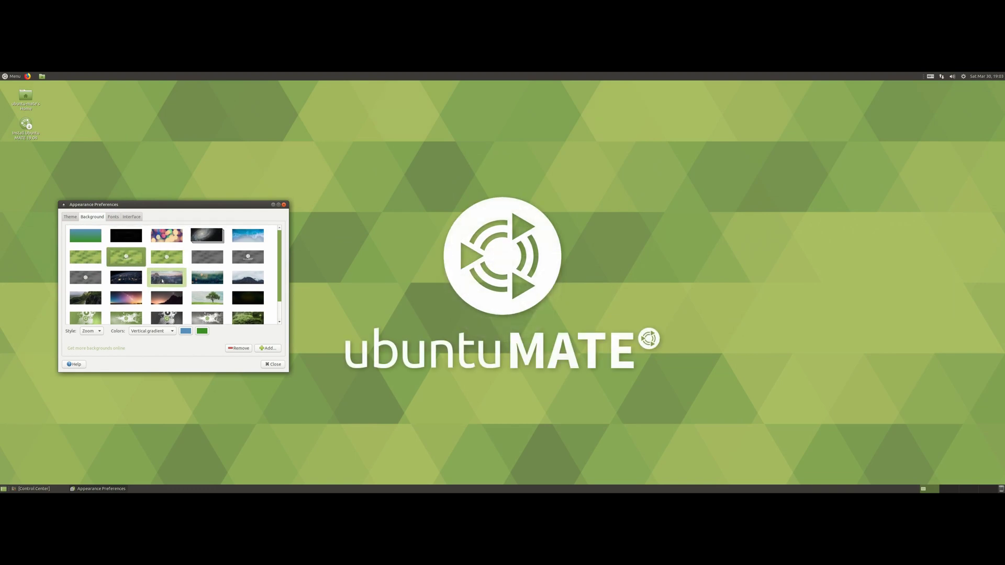
left_click(162, 281)
left_click(137, 283)
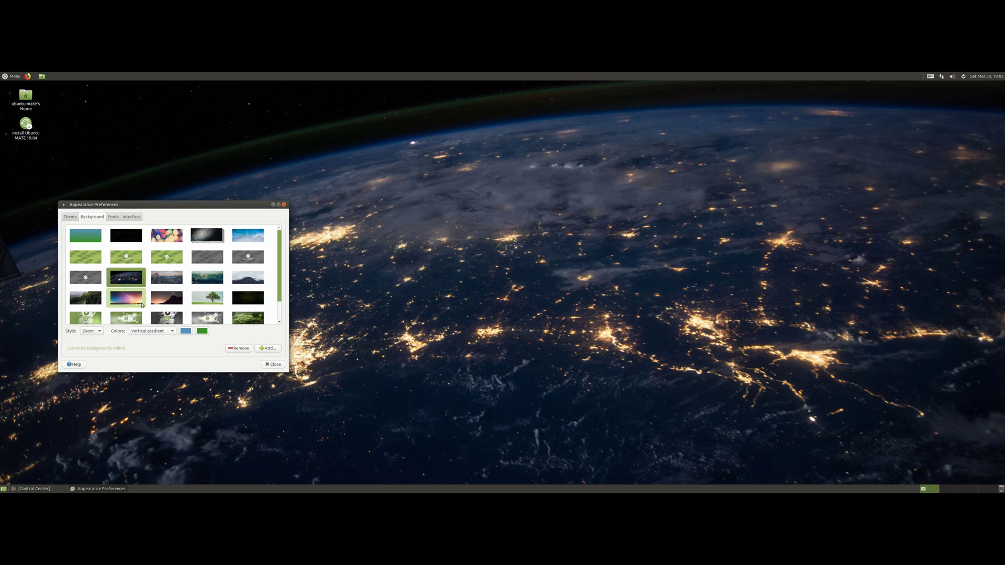
left_click(128, 298)
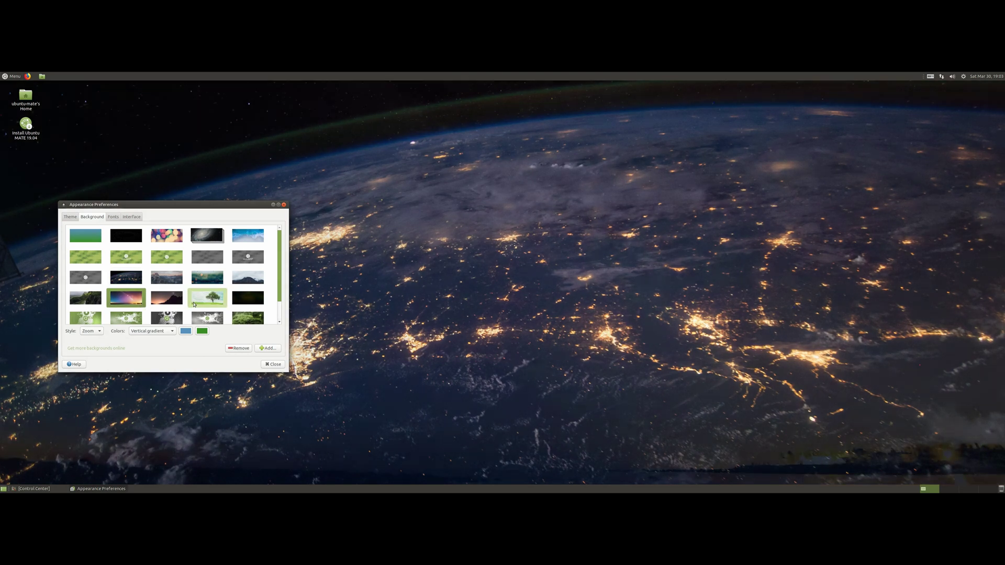
Try rain on glass, misty mountain and lone tree, settle on the green snail wallpaper, then show Fonts.
left_click(217, 281)
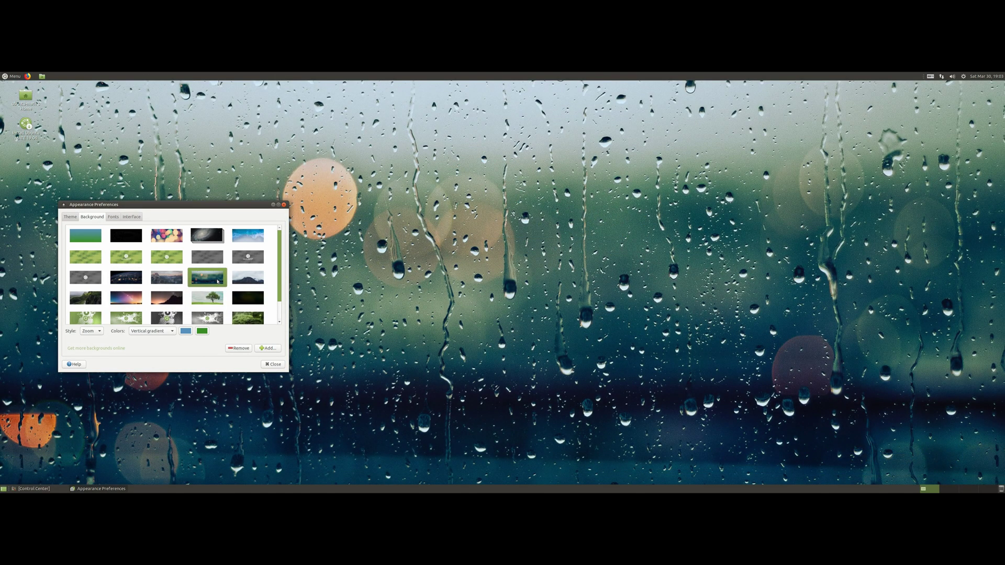
left_click(242, 279)
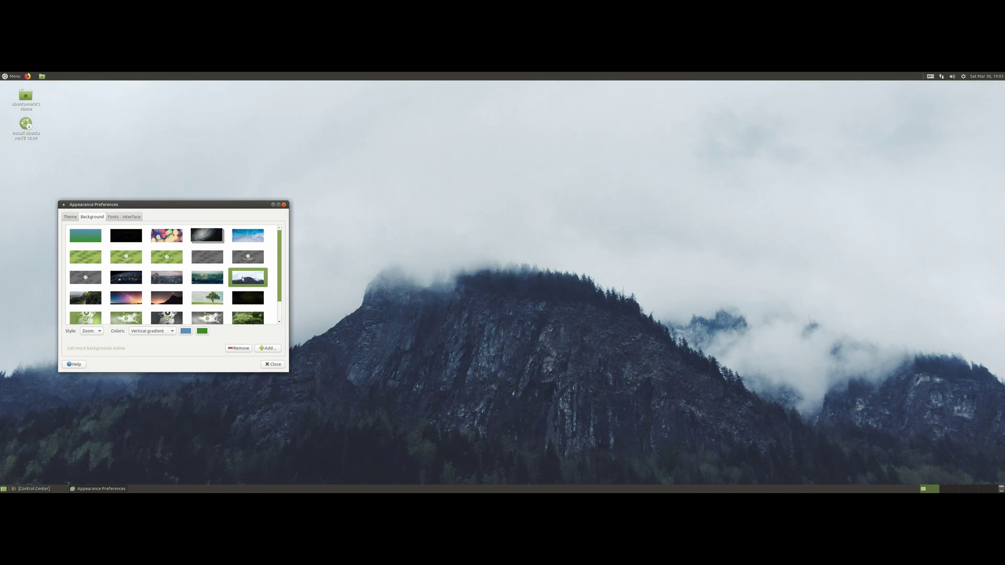
left_click(208, 297)
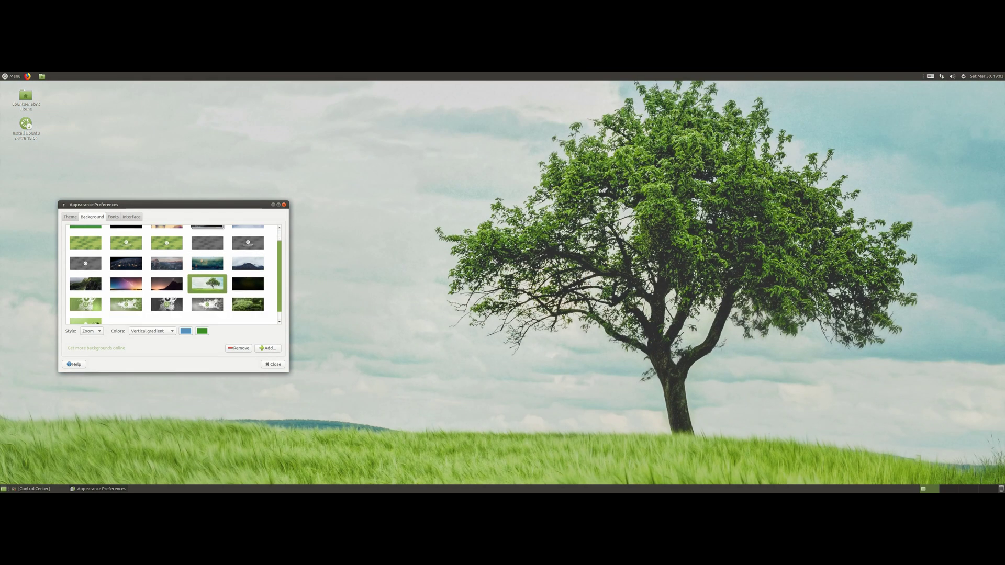
left_click(85, 304)
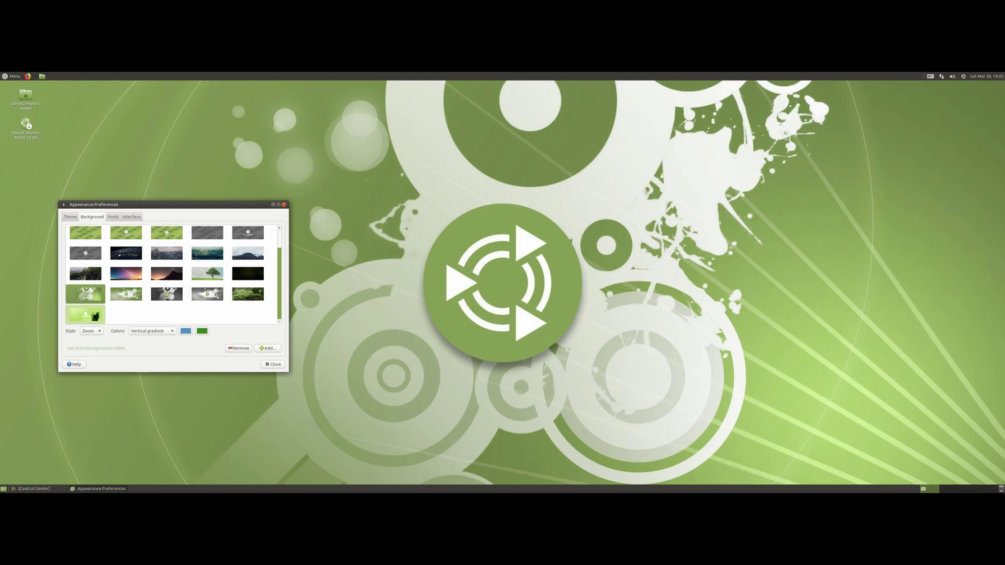
left_click(85, 314)
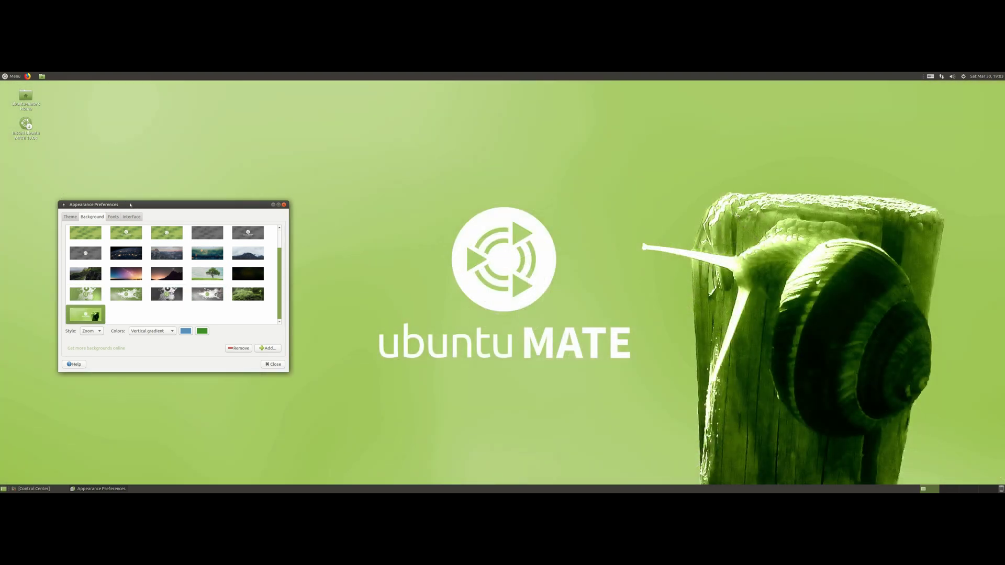
left_click_drag(130, 204, 194, 218)
left_click(176, 230)
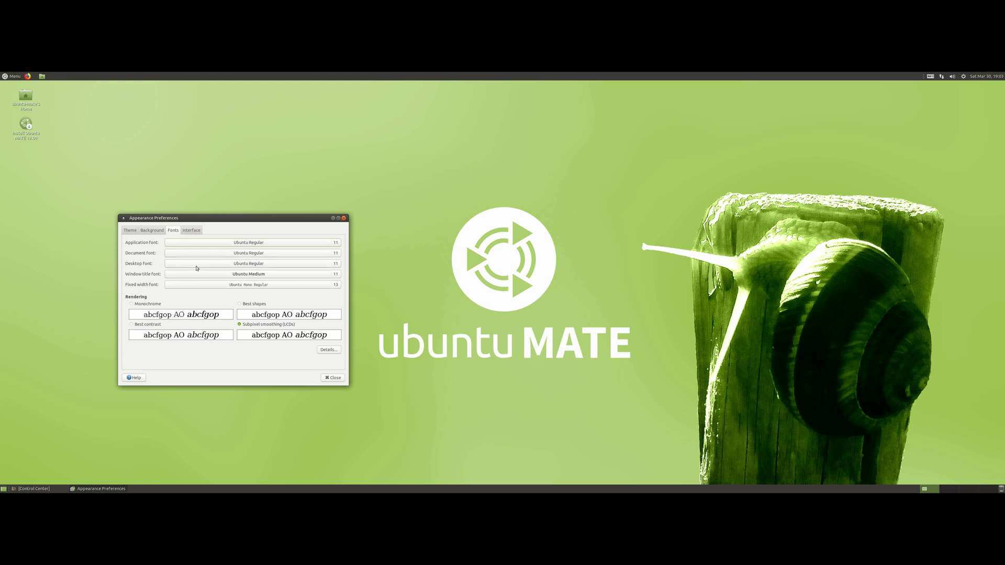
Apply the Ambiant-MATE-Dark theme on the Theme tab and browse the theme list.
left_click(197, 232)
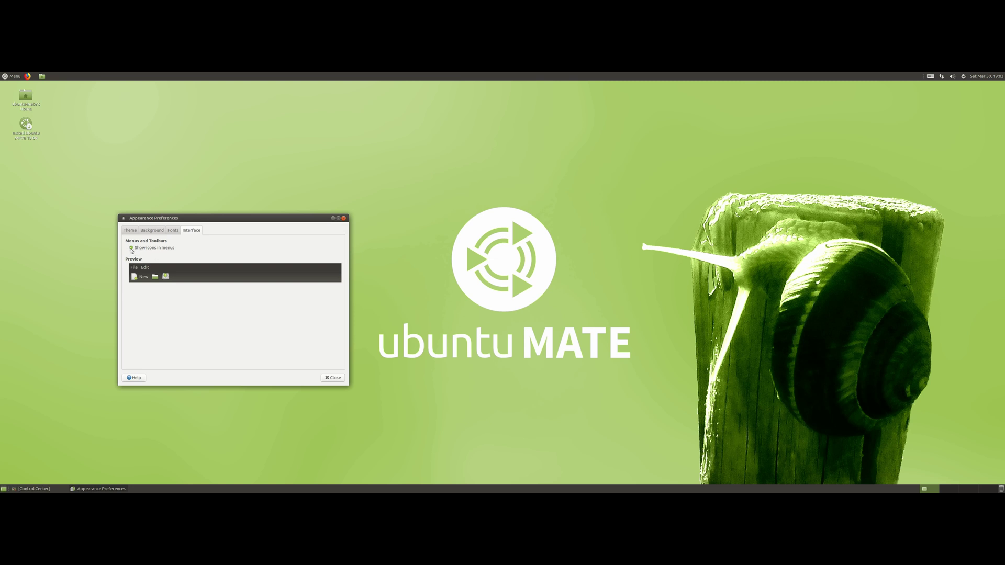
left_click(126, 228)
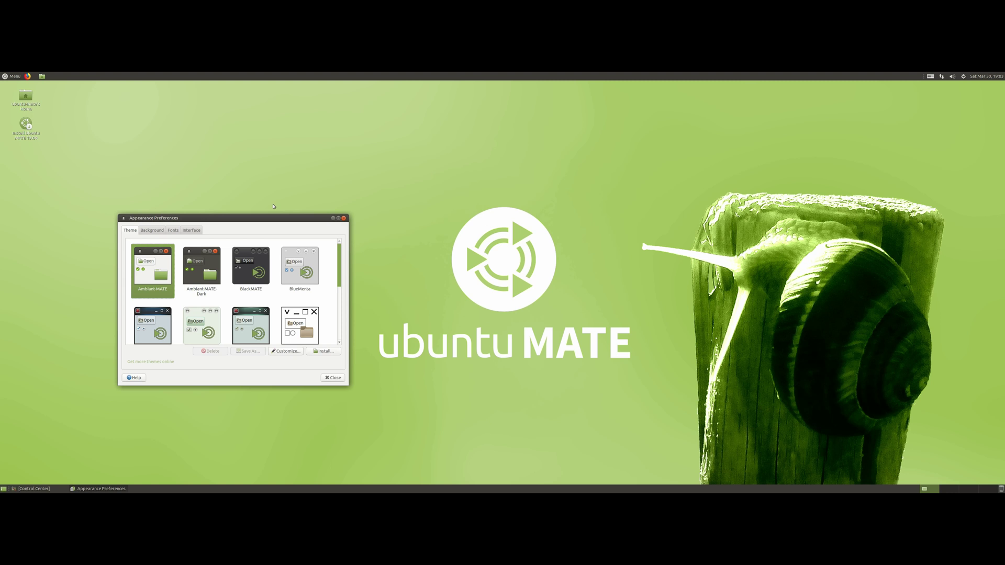
left_click_drag(224, 218, 295, 232)
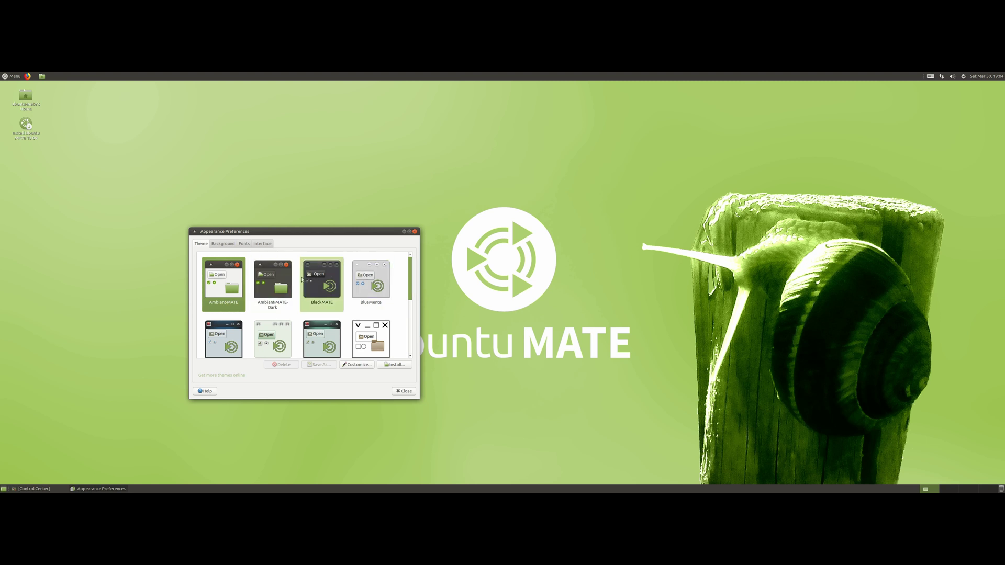
left_click(272, 281)
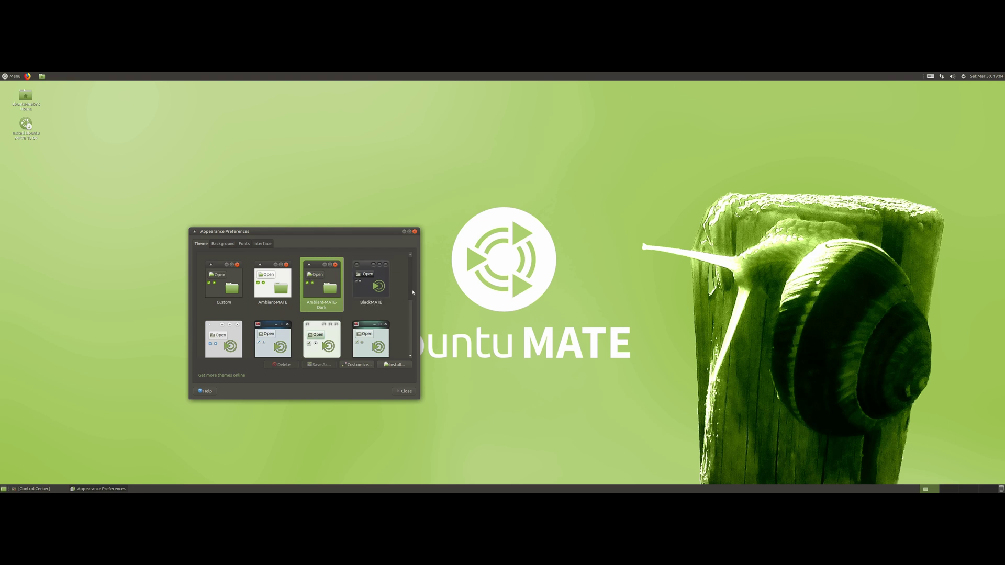
scroll(411, 289, "down", 5)
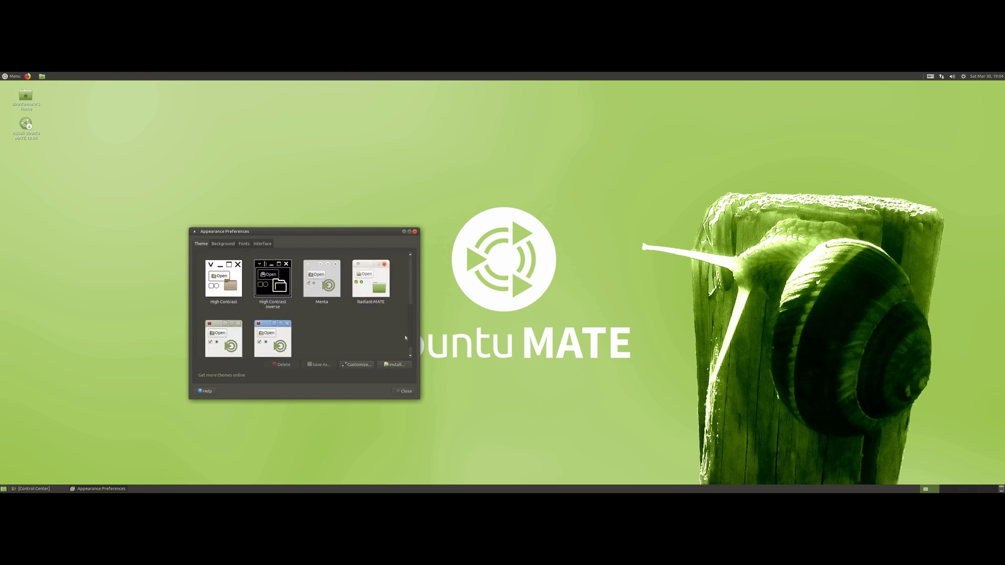
scroll(401, 347, "up", 5)
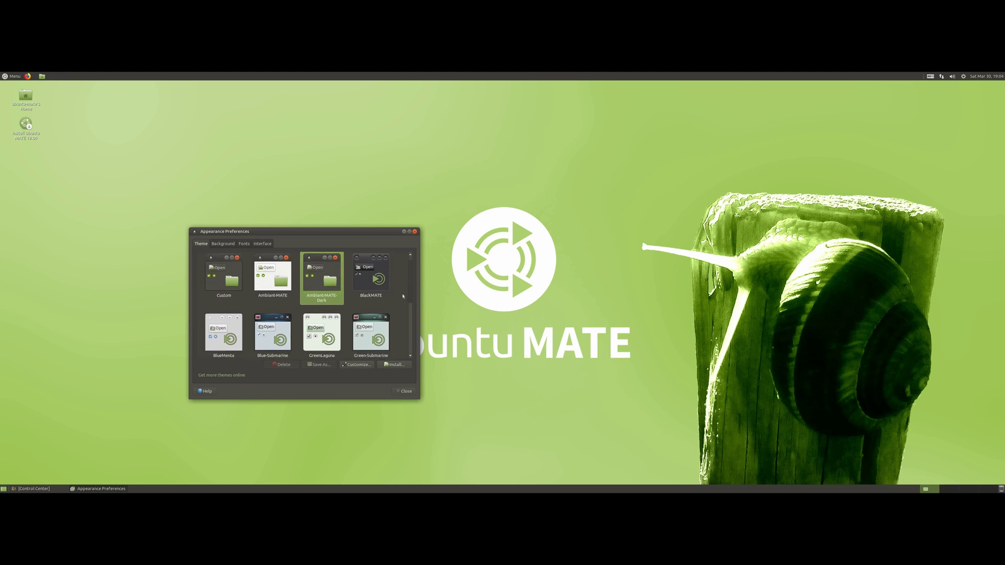
scroll(403, 293, "down", 5)
scroll(393, 333, "down", 1)
scroll(395, 339, "down", 1)
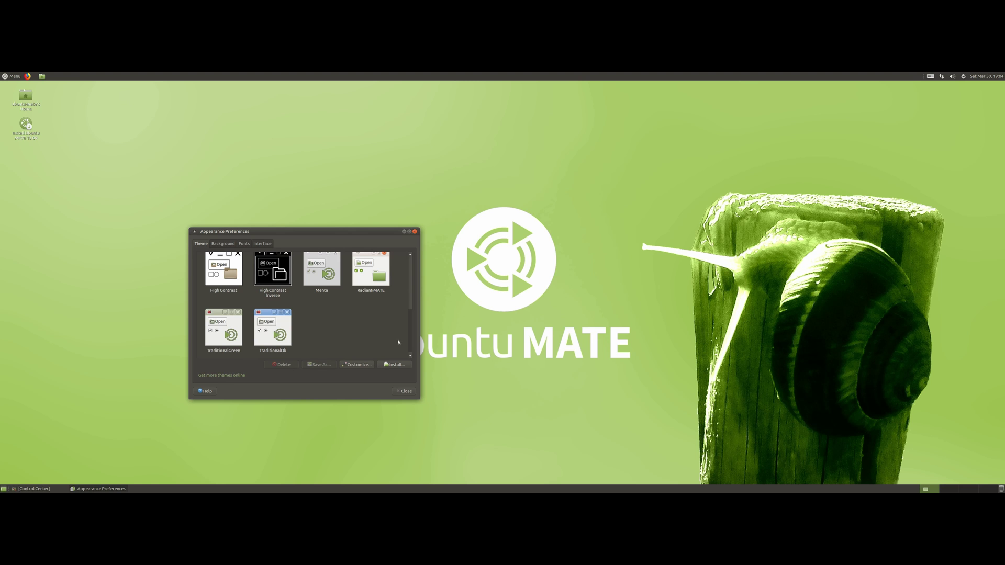
scroll(414, 330, "up", 7)
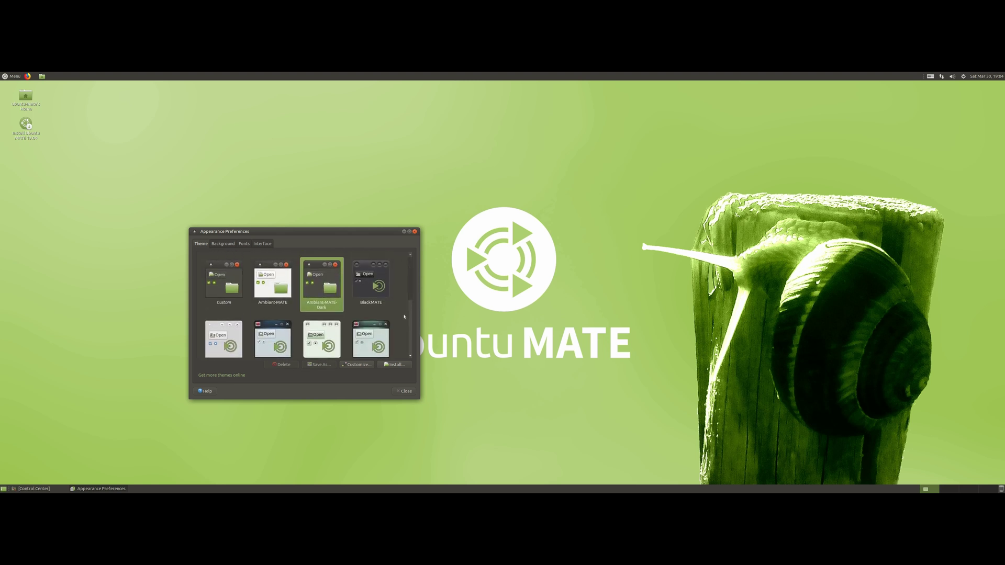
In Customize Theme, browse Window Border, Controls and Icons, then set the pointer to MATE (Black).
left_click(355, 366)
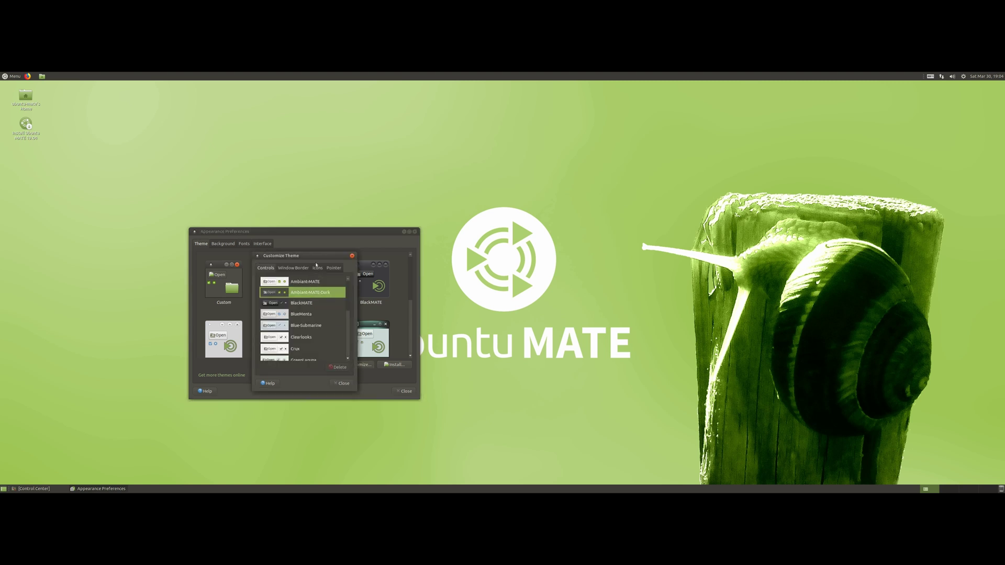
left_click_drag(315, 259, 520, 287)
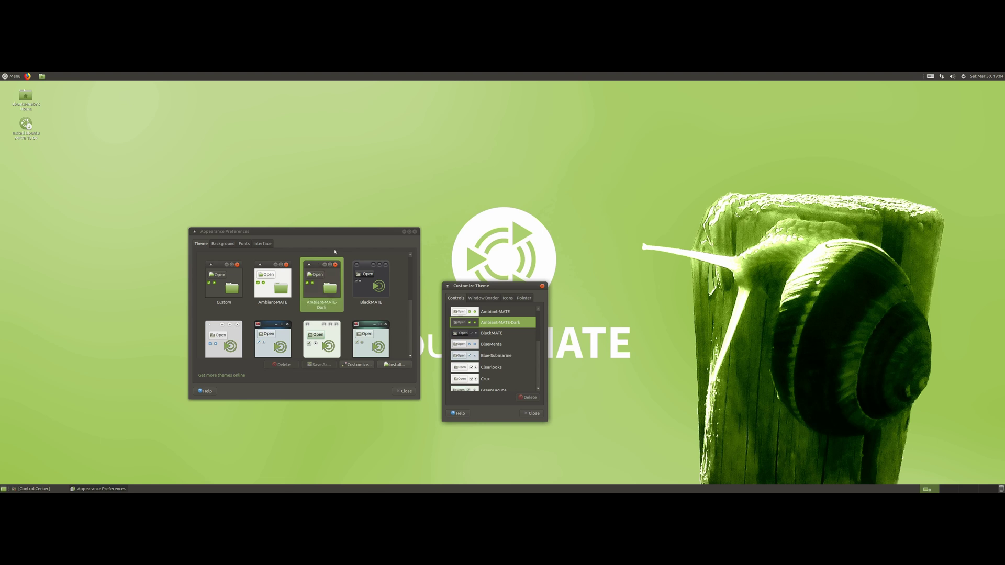
left_click(487, 298)
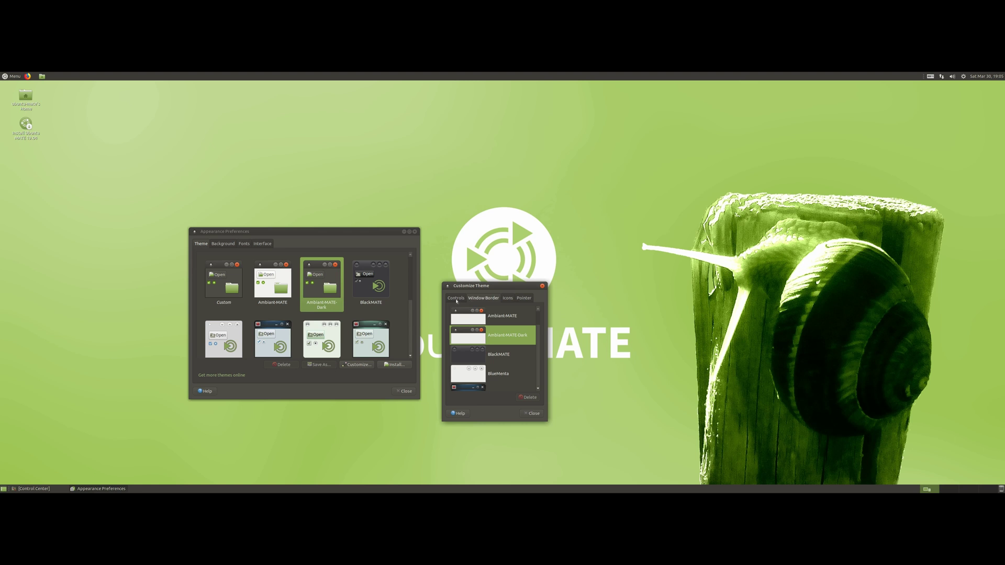
left_click(456, 299)
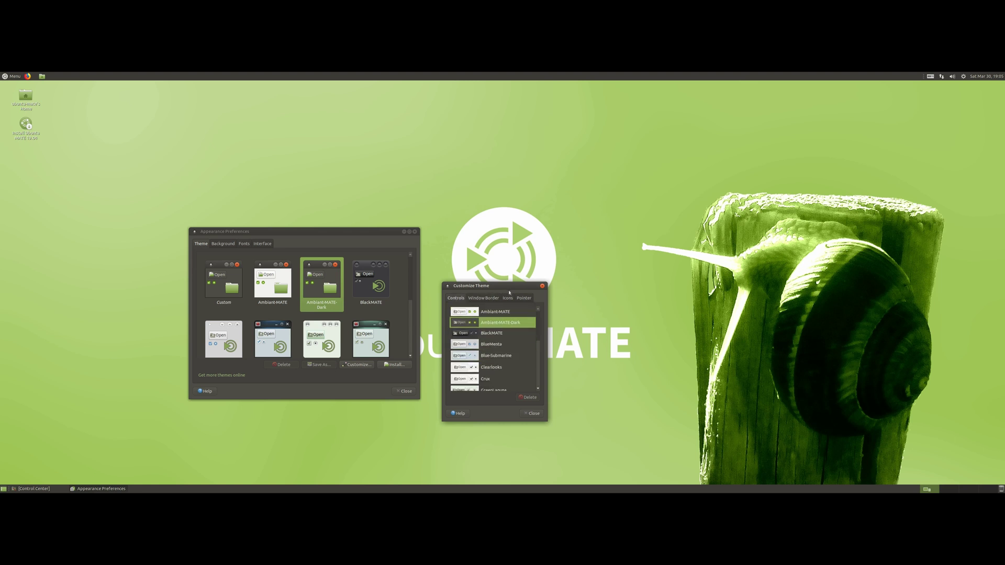
left_click(510, 298)
left_click(524, 298)
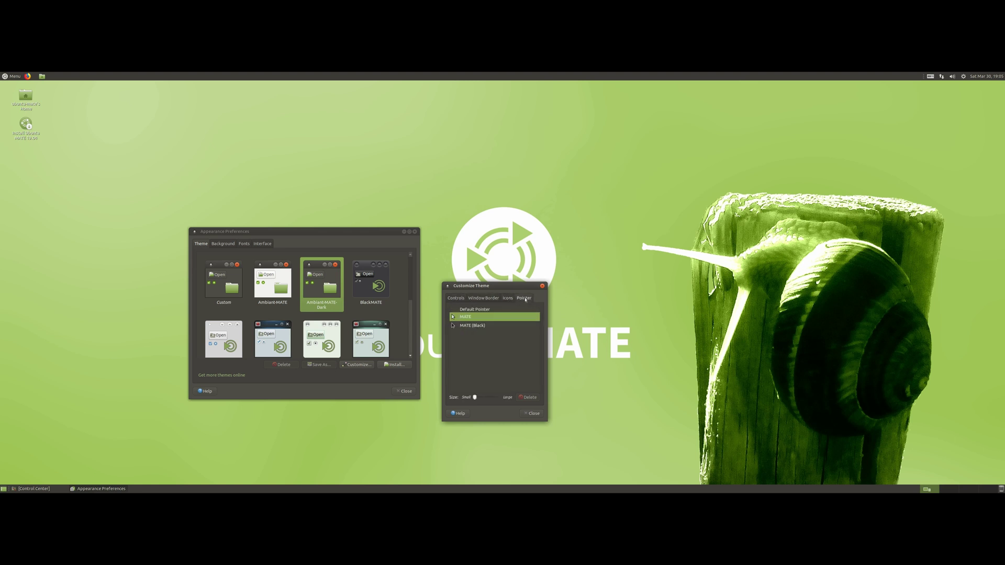
left_click(487, 320)
left_click(462, 324)
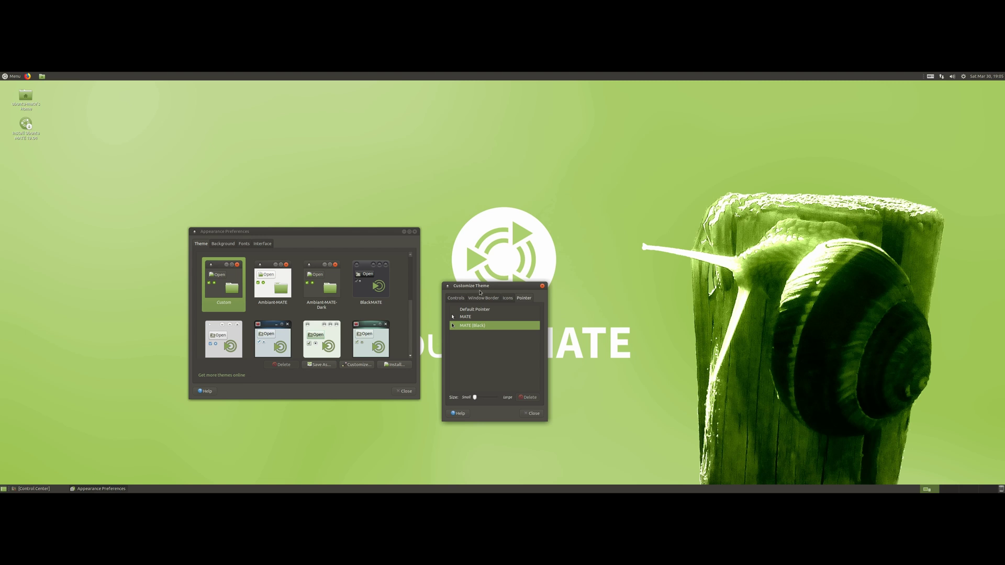
Search the Menu for 'pointe', 'curso' and 'appe', then close the menu.
left_click(4, 76)
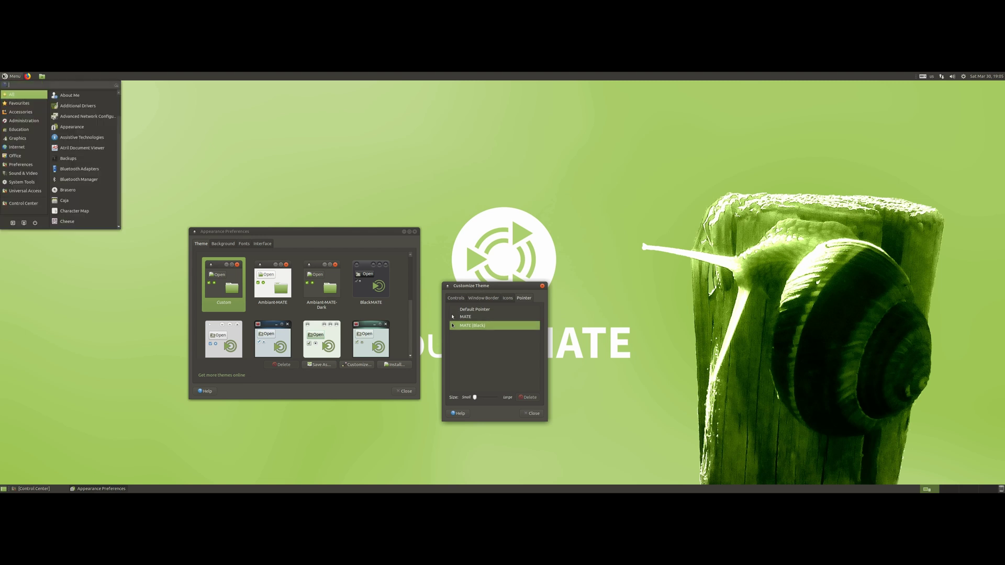
type("pointe")
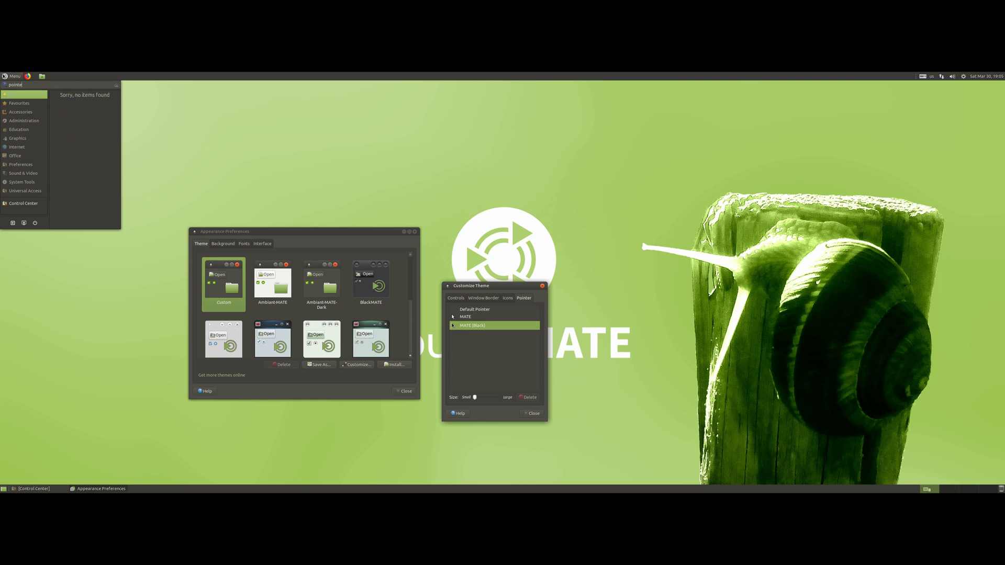
key("BackSpace")
key("BackSpace")
key("BackSpace")
key("BackSpace")
key("BackSpace")
key("BackSpace")
type("curso")
key("BackSpace")
key("BackSpace")
key("BackSpace")
key("BackSpace")
key("BackSpace")
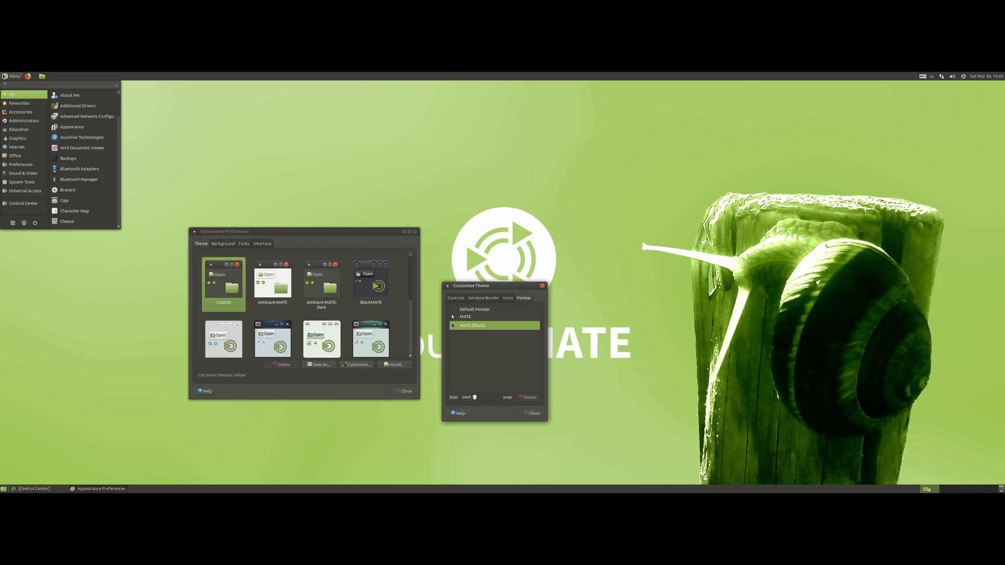
type("appea")
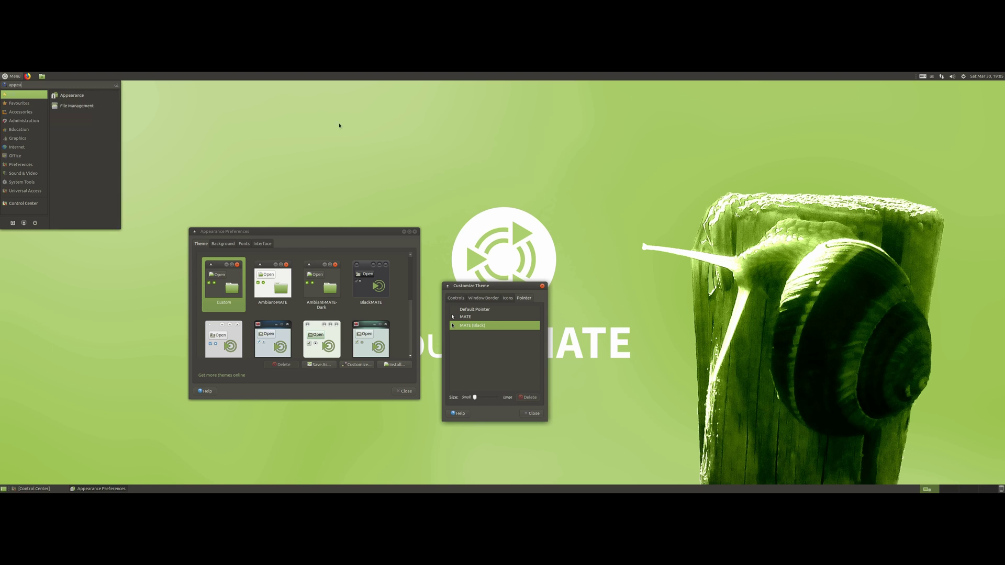
left_click(339, 125)
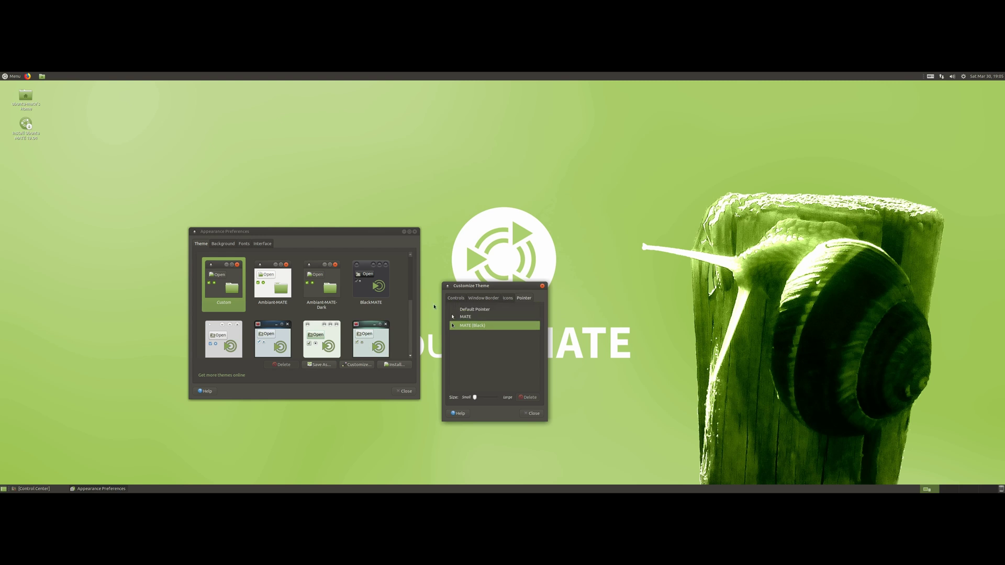
Close Customize Theme and Appearance Preferences, then reopen it via the desktop's Change Desktop Background.
left_click(541, 286)
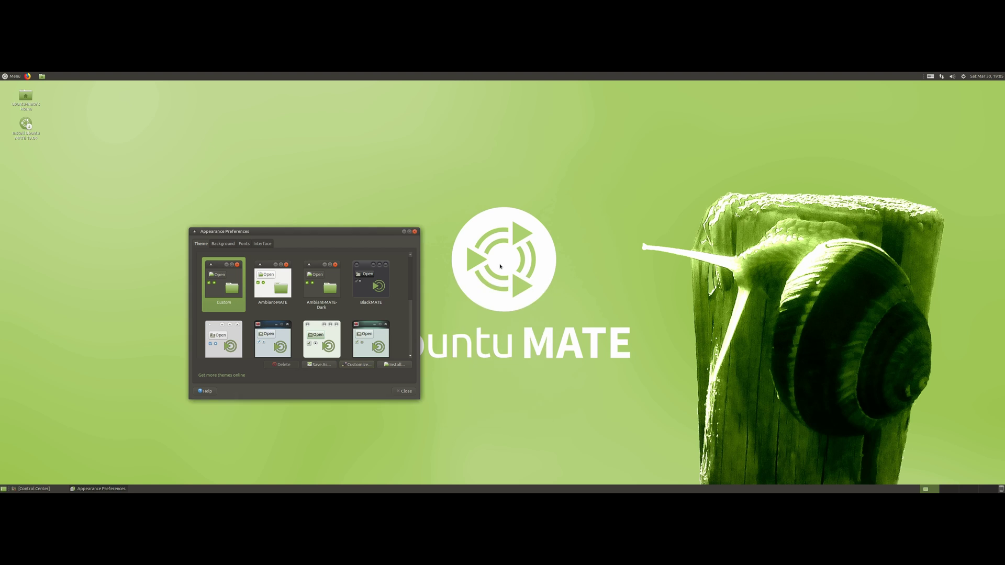
left_click(416, 231)
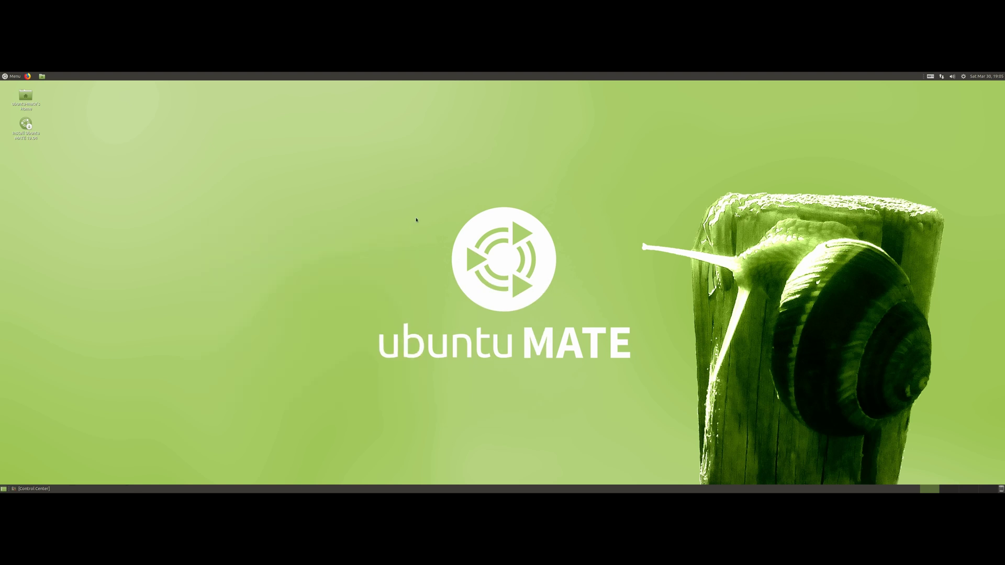
right_click(249, 240)
left_click(272, 302)
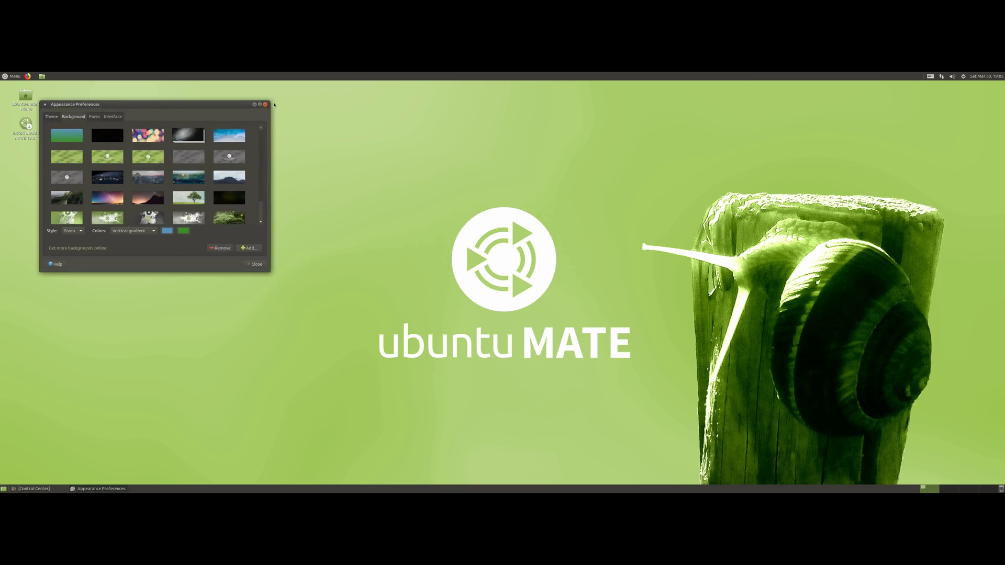
View the Theme tab's Customize dialog, then close it and Appearance Preferences.
left_click_drag(205, 111, 338, 189)
left_click(184, 196)
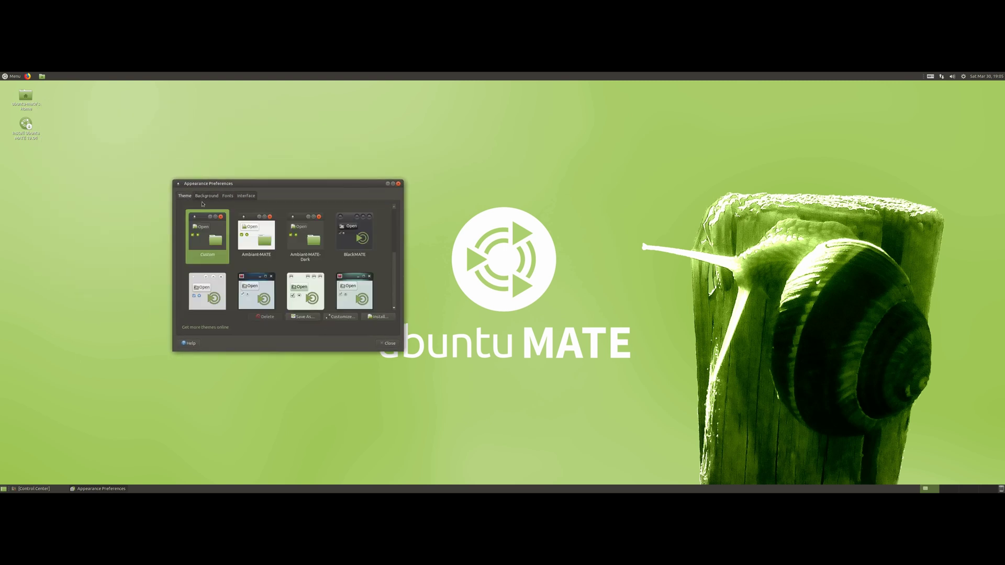
left_click(330, 317)
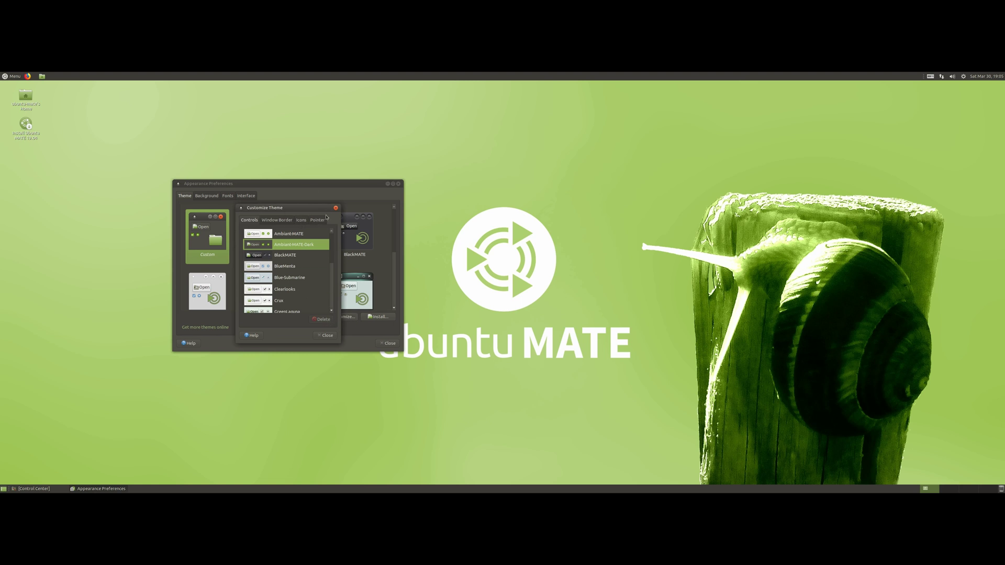
left_click(336, 208)
left_click(398, 184)
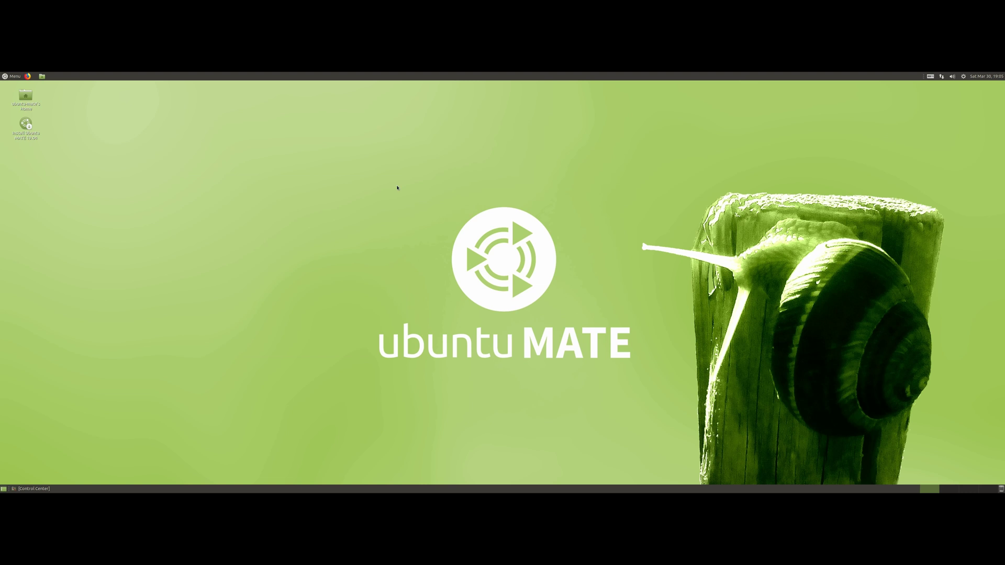
Launch Control Center through a 'control' menu search and open Appearance from it.
left_click(4, 75)
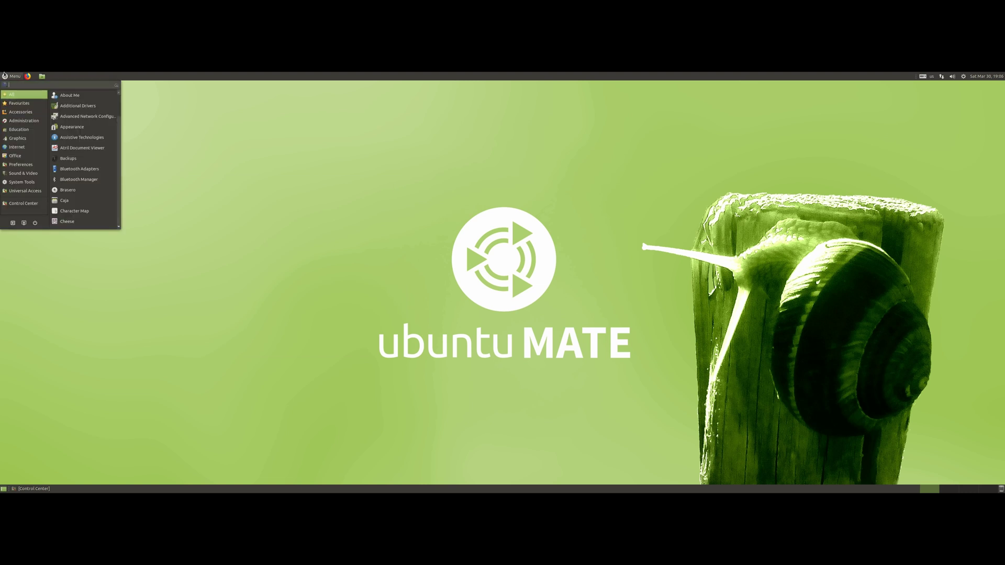
type("control")
left_click(67, 95)
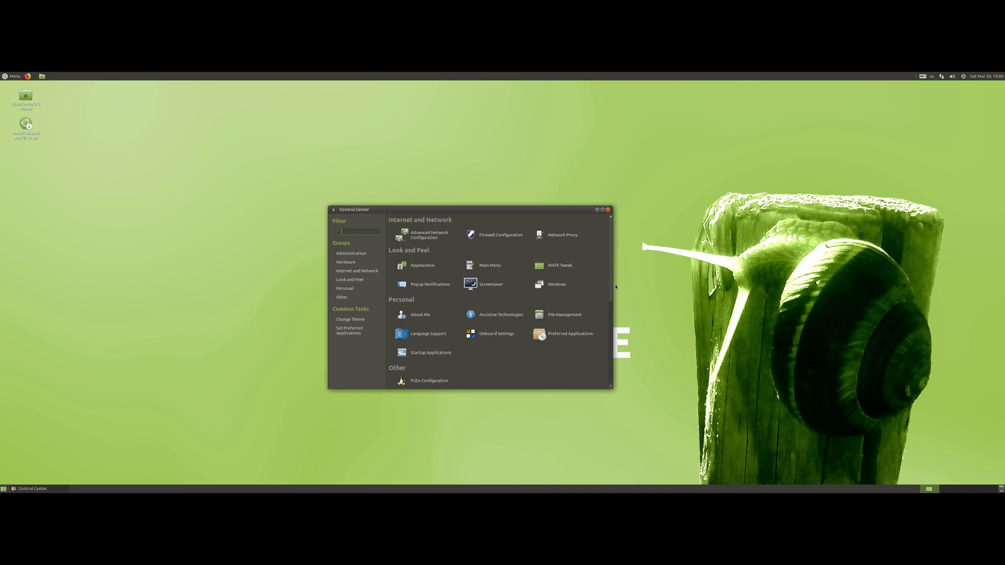
scroll(611, 287, "up", 2)
scroll(610, 314, "down", 2)
scroll(611, 312, "up", 5)
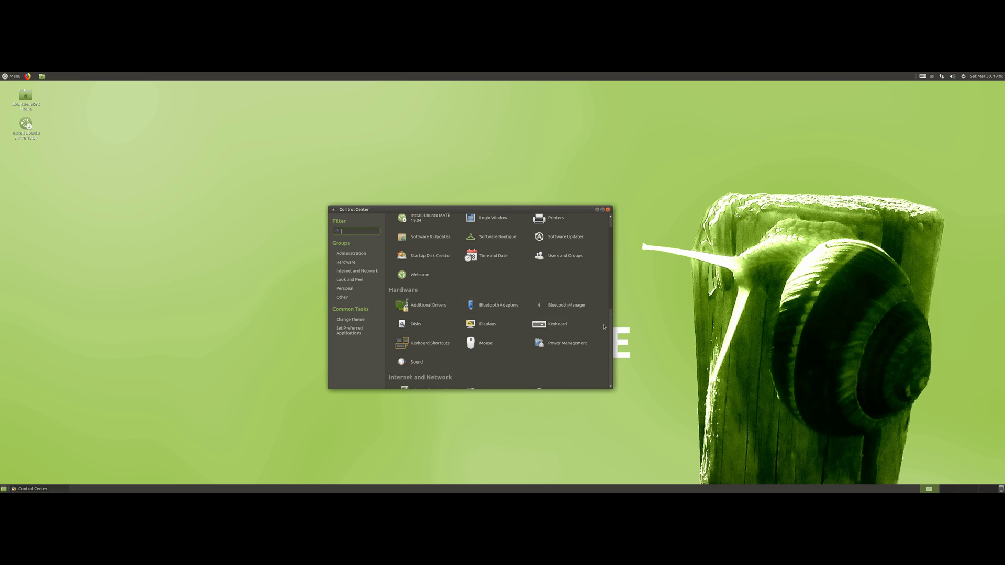
scroll(609, 327, "down", 5)
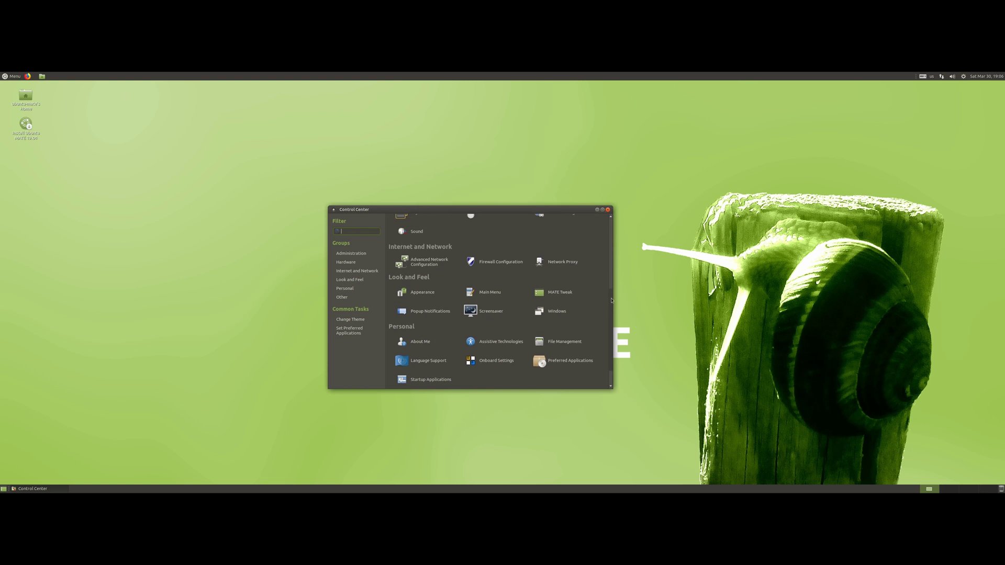
left_click(421, 327)
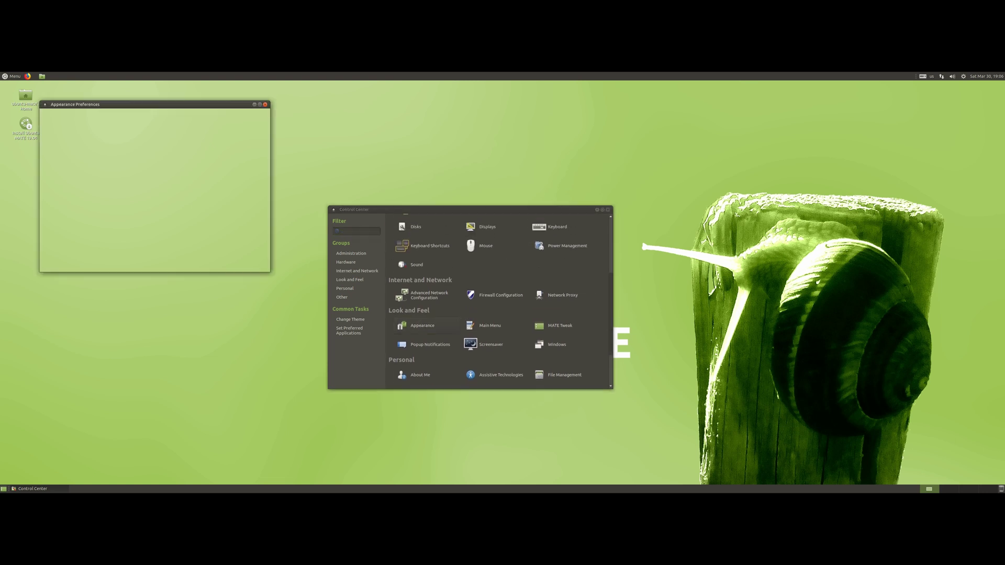
Close Appearance Preferences and open MATE Tweak's Panel section, showing the Familiar layout.
left_click(265, 105)
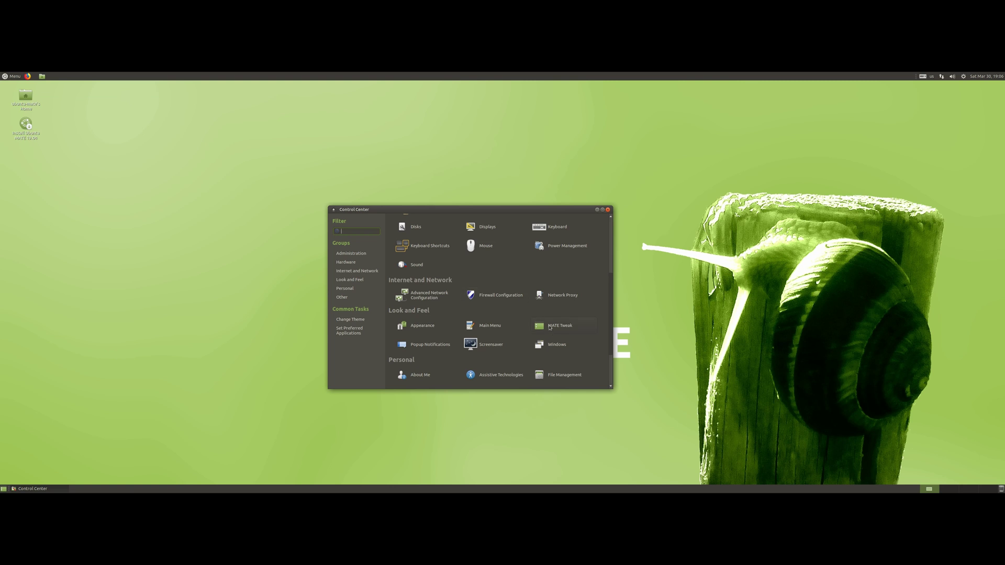
left_click(549, 327)
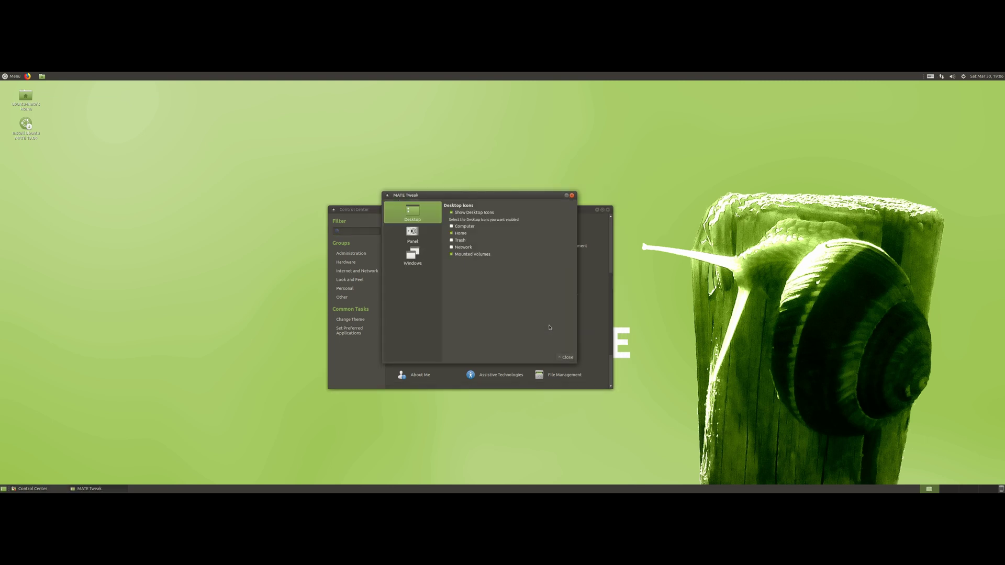
left_click(416, 240)
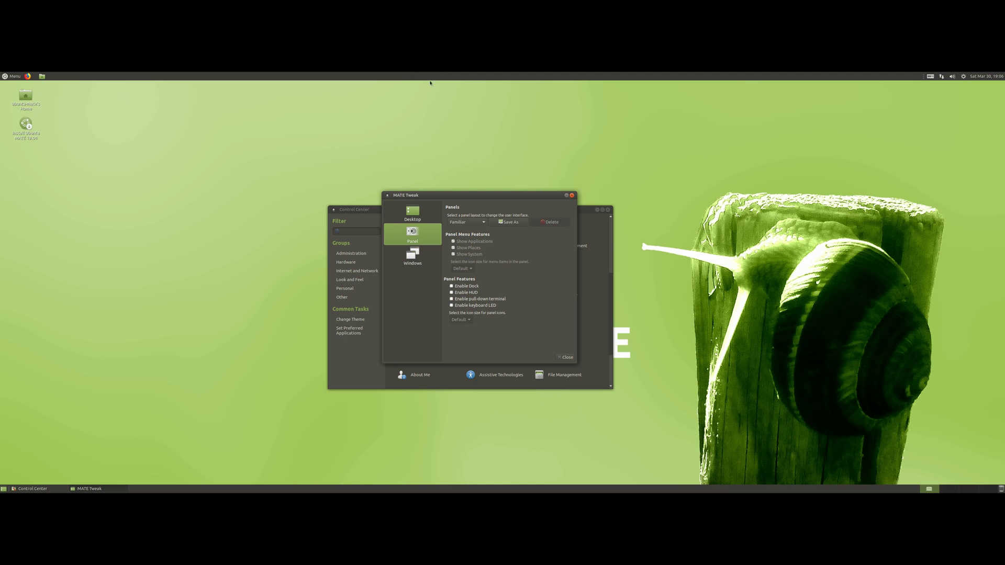
Switch the panel layout to Cupertino, confirm the replacement, then change it to Mutiny.
left_click(461, 222)
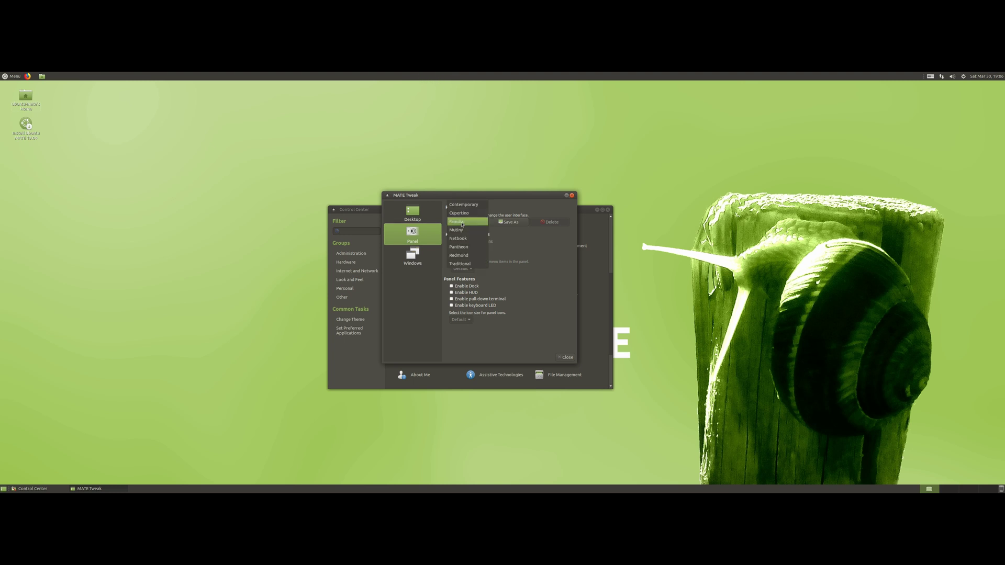
left_click(462, 215)
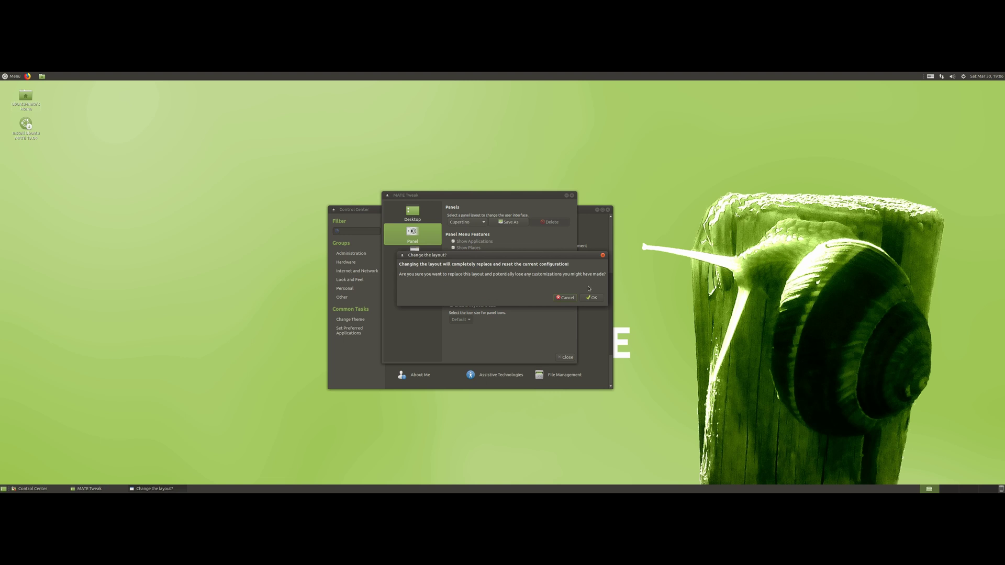
left_click(591, 297)
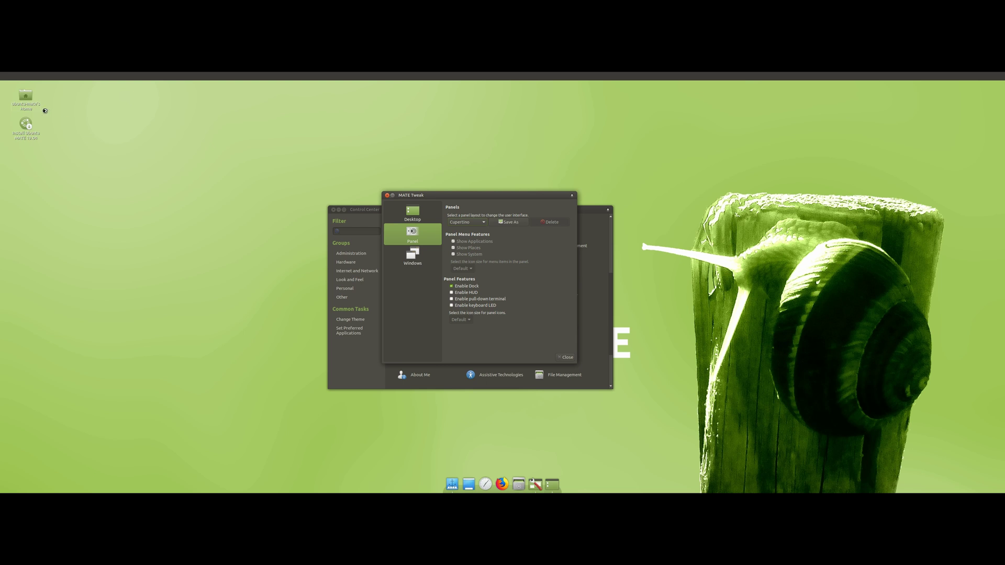
left_click(361, 214)
left_click(416, 199)
left_click(455, 222)
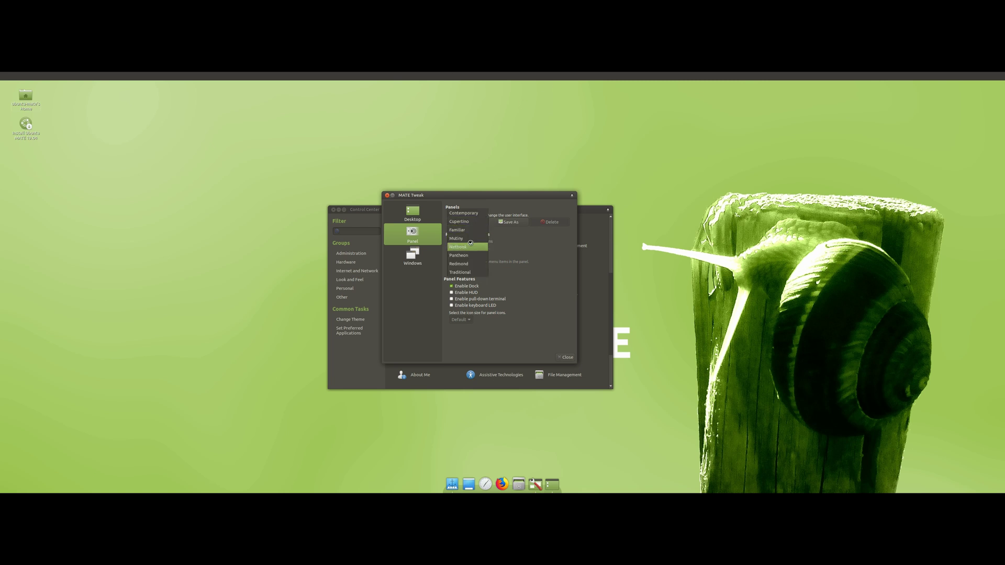
left_click(470, 240)
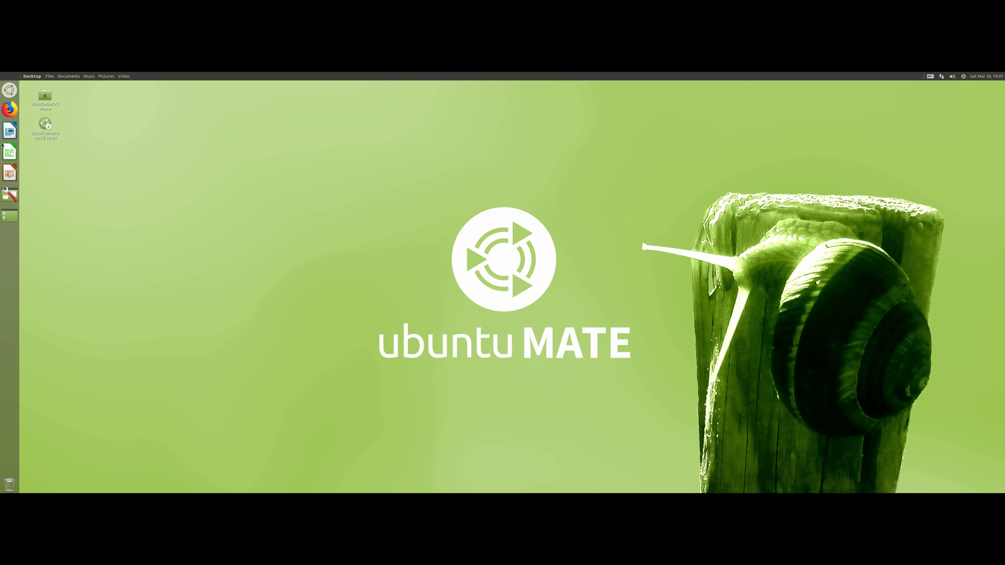
left_click(46, 98)
double_click(46, 98)
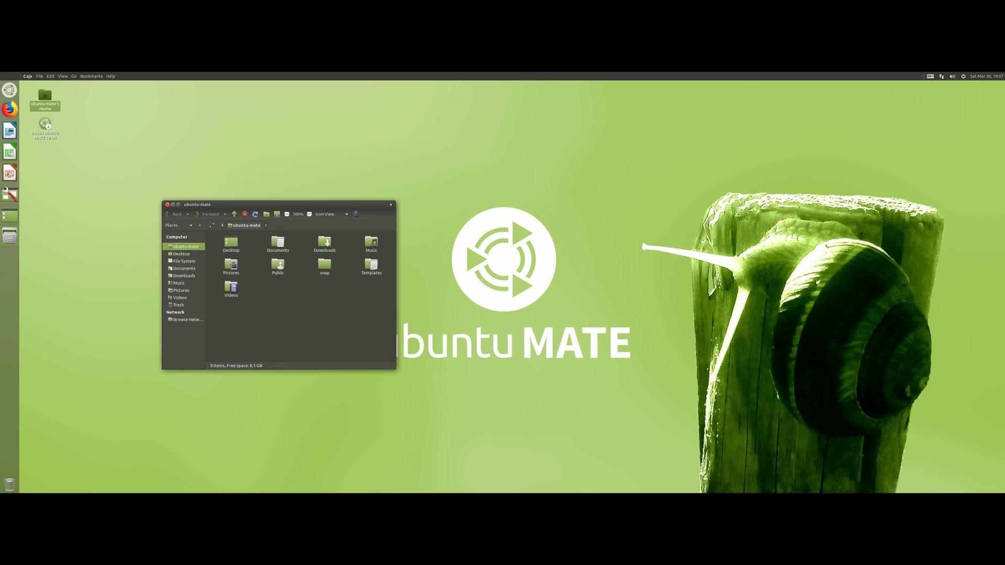
left_click(189, 183)
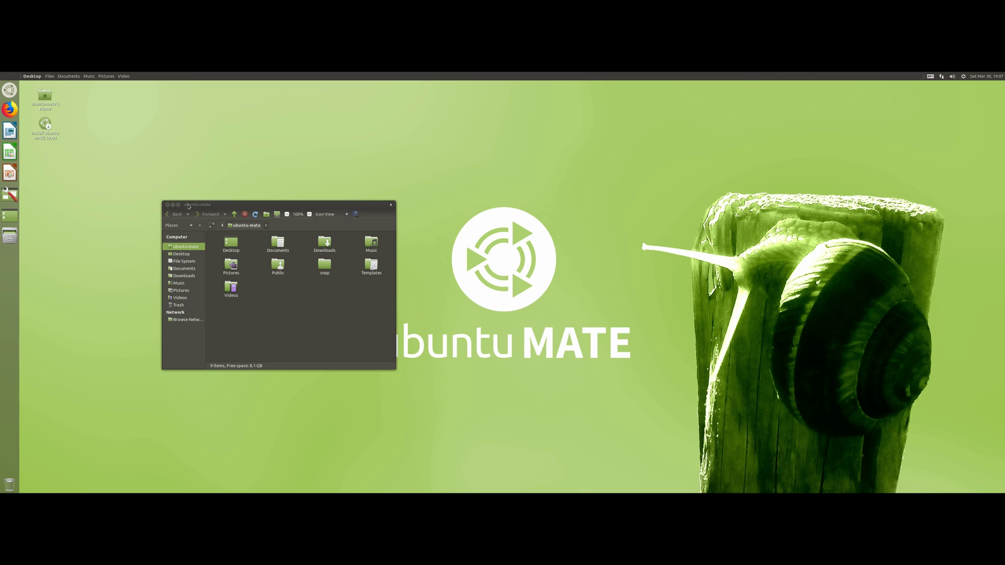
left_click_drag(188, 206, 213, 247)
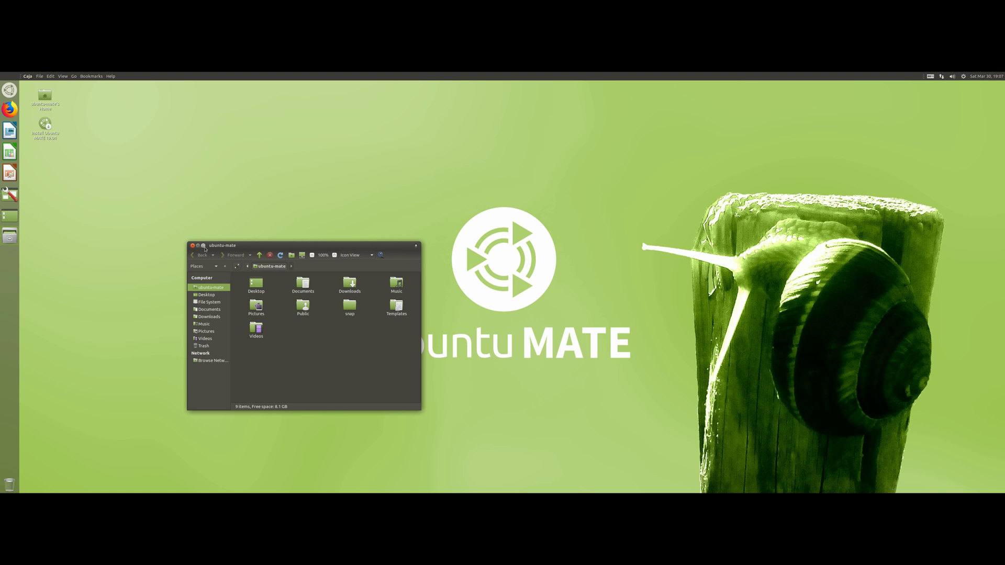
left_click(203, 246)
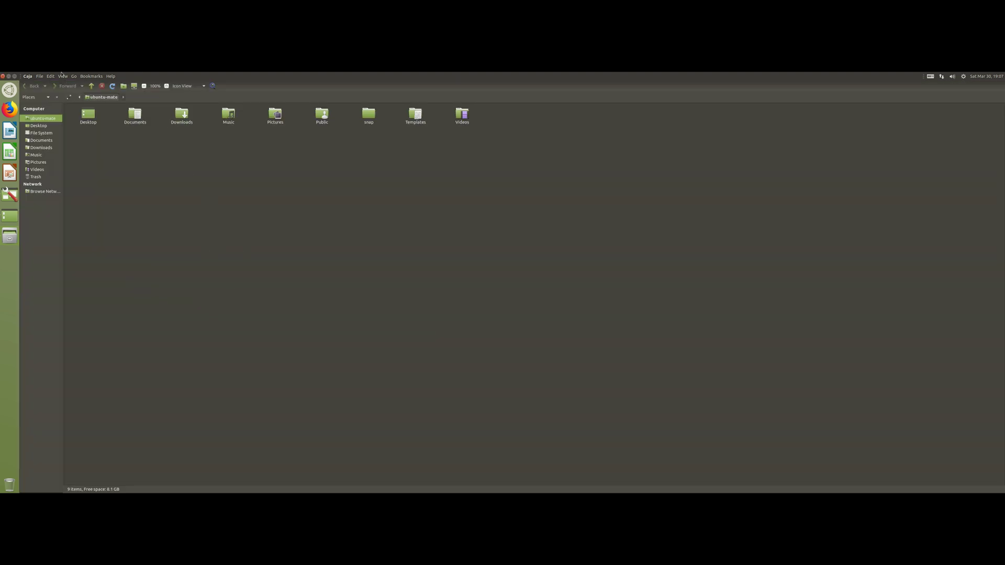
left_click(54, 76)
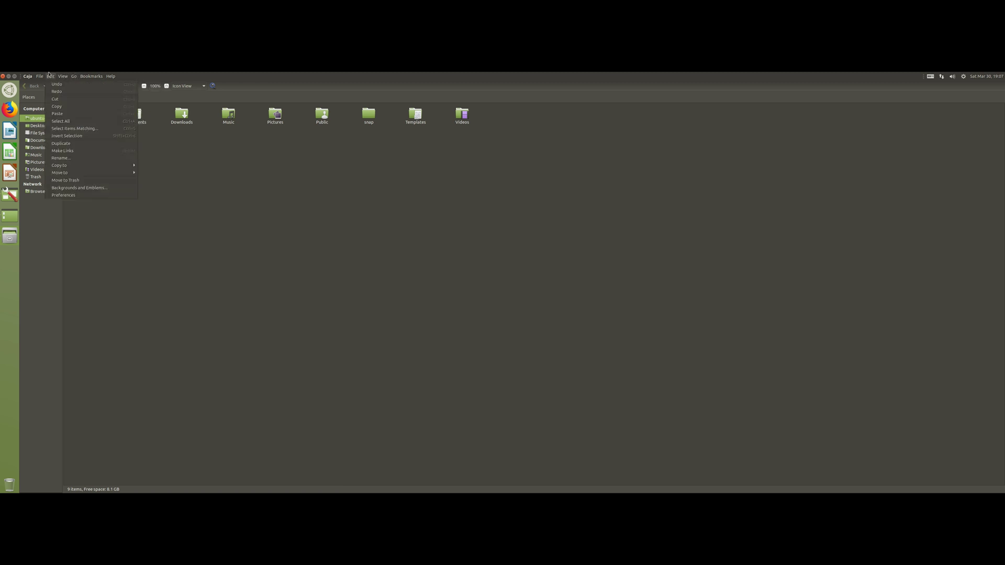
left_click(231, 201)
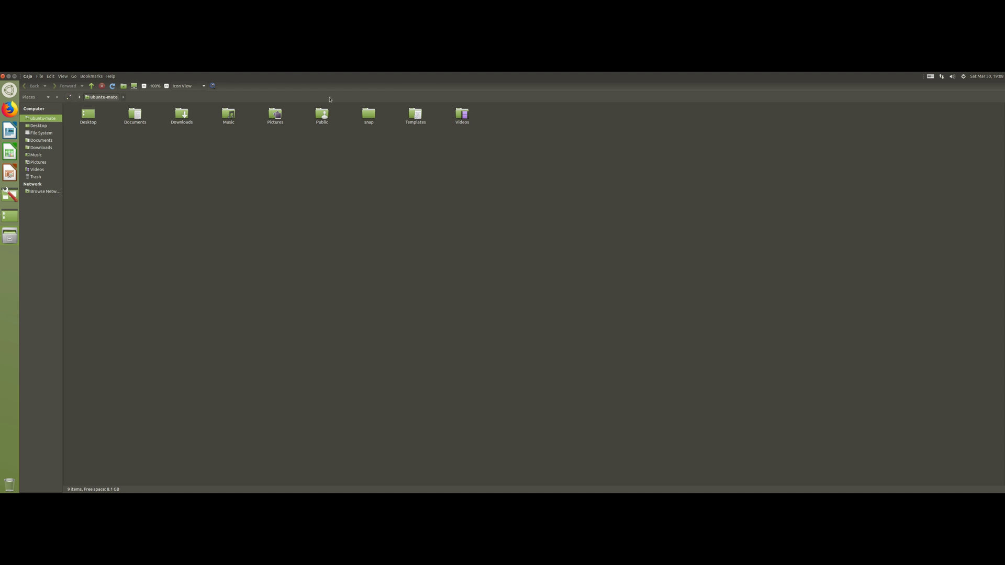
left_click(14, 75)
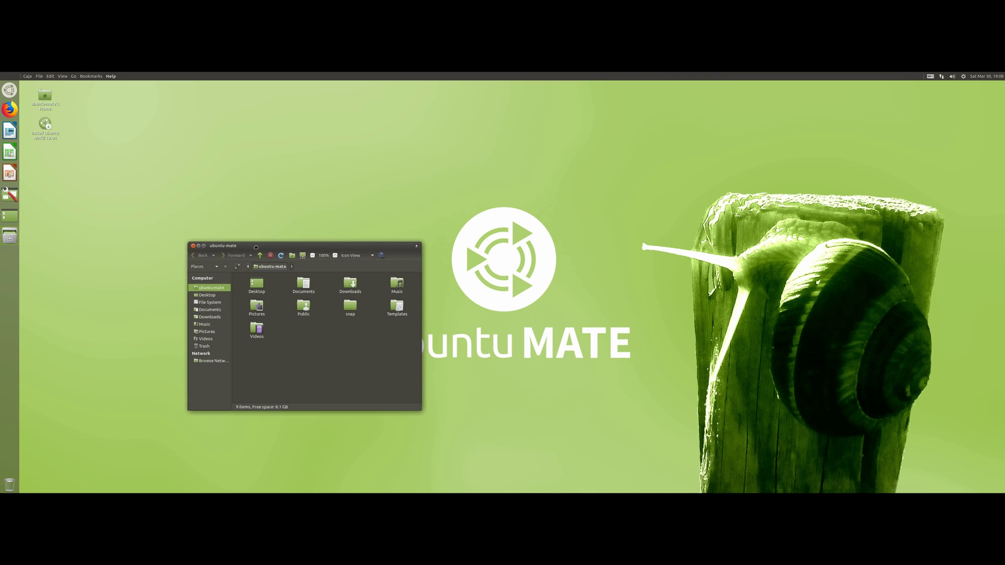
left_click_drag(256, 249, 267, 254)
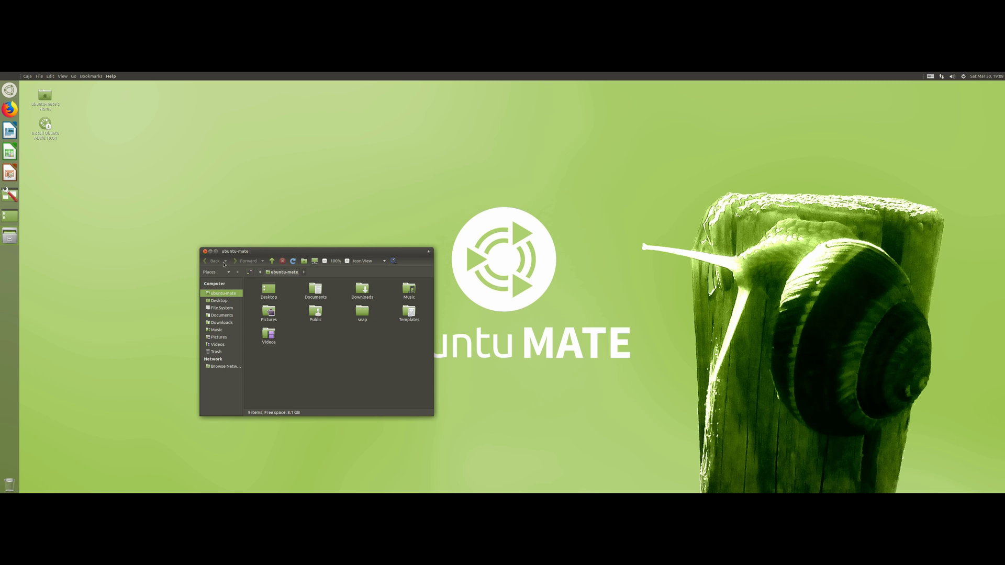
left_click(206, 251)
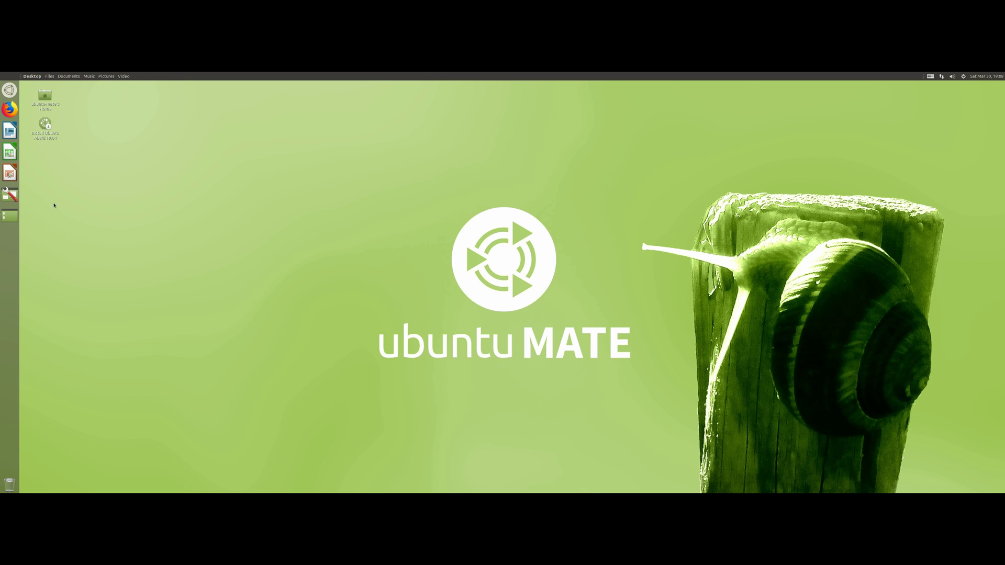
Search the full-screen launcher for 'softw' and launch Software Boutique.
left_click(9, 90)
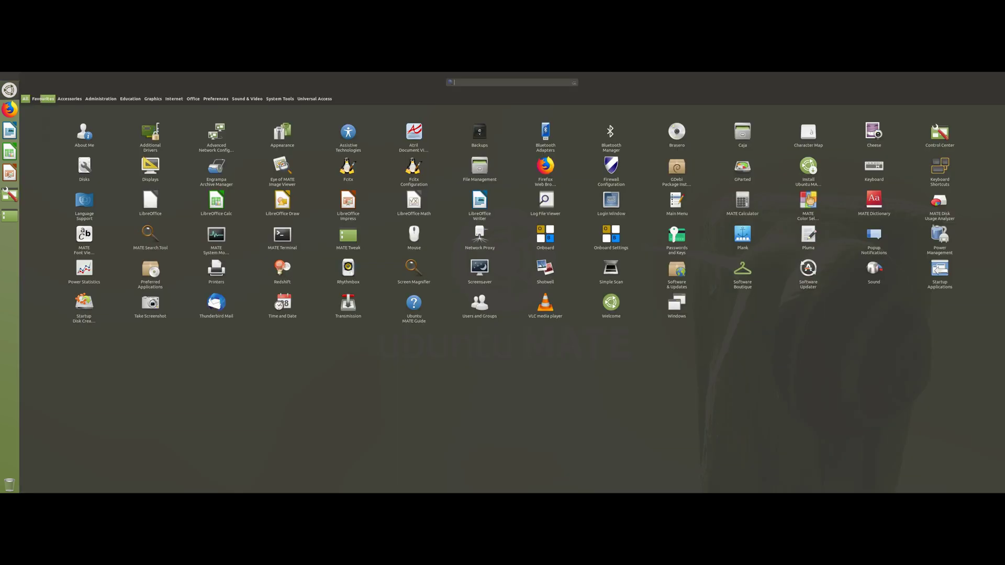
key("Left")
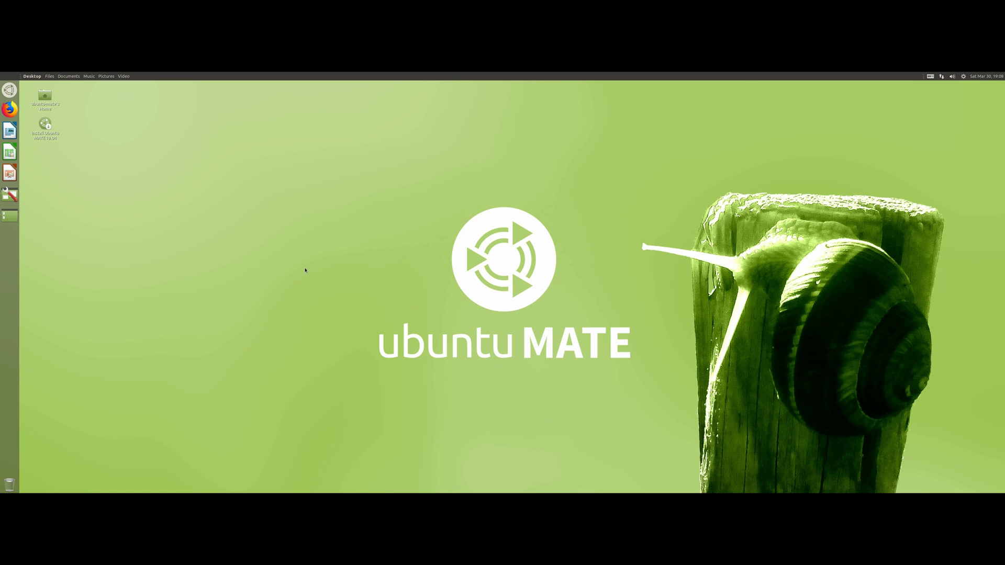
left_click(10, 90)
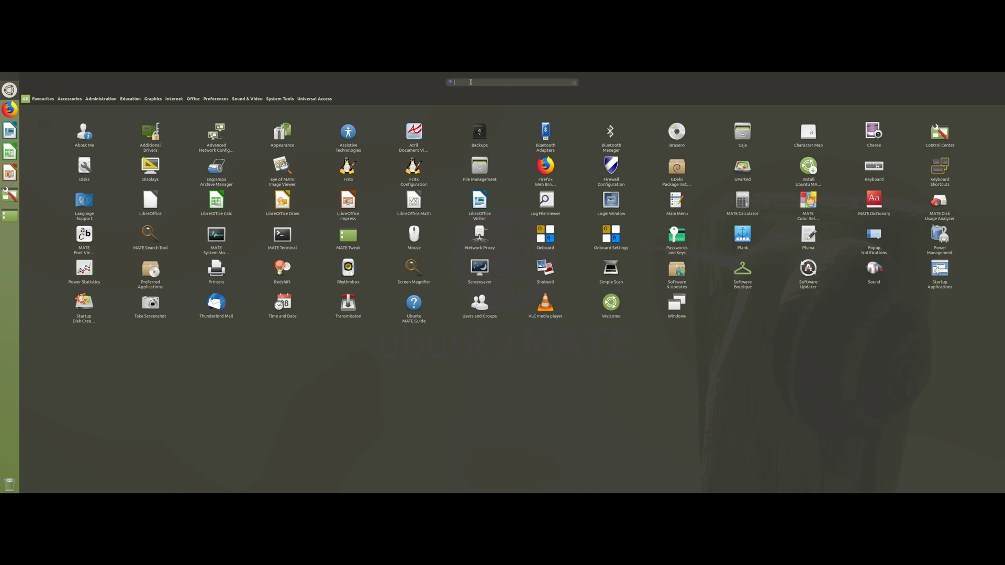
type("softw")
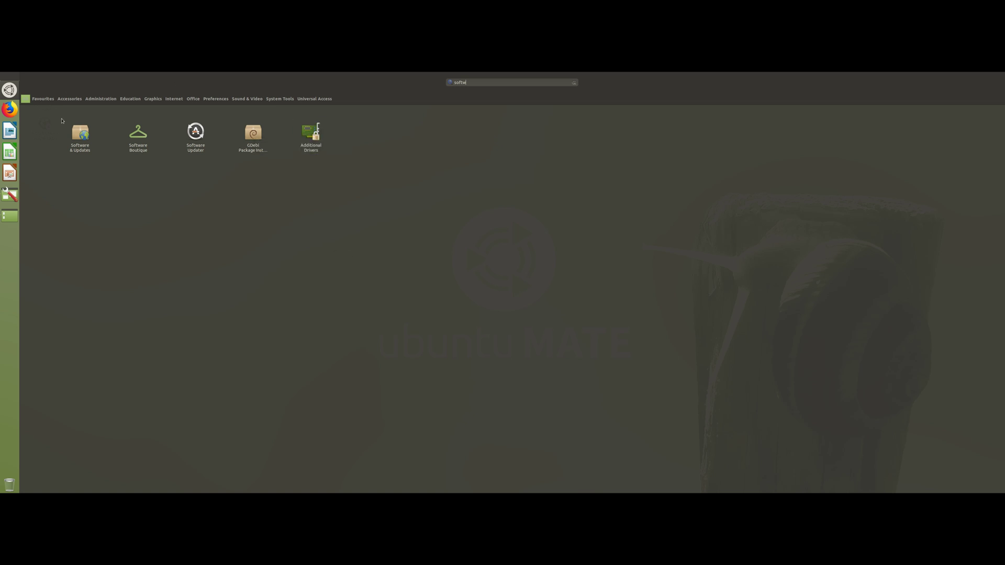
left_click(137, 134)
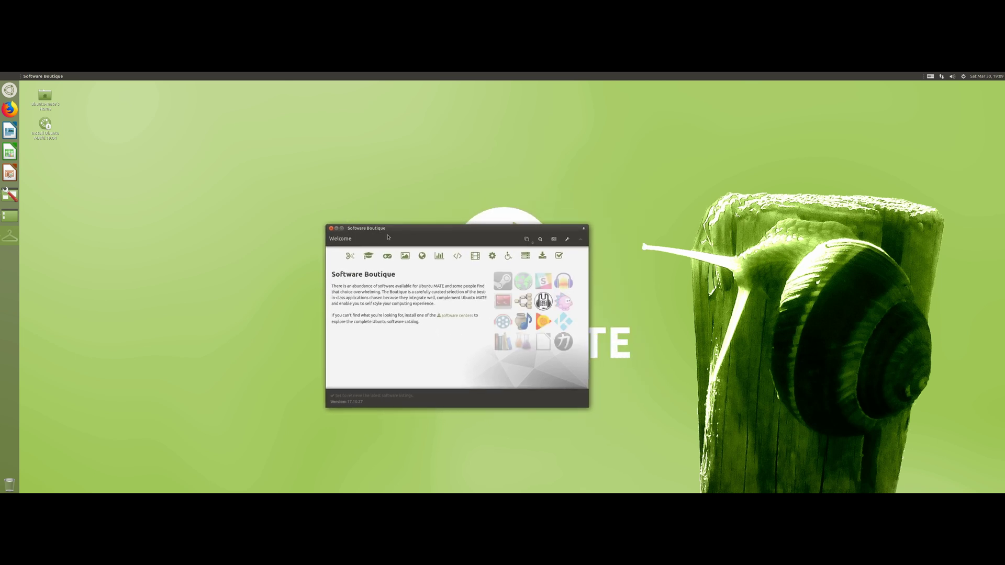
Browse the Internet, Search and Games pages, briefly open a terminal, then close Software Boutique.
left_click(418, 258)
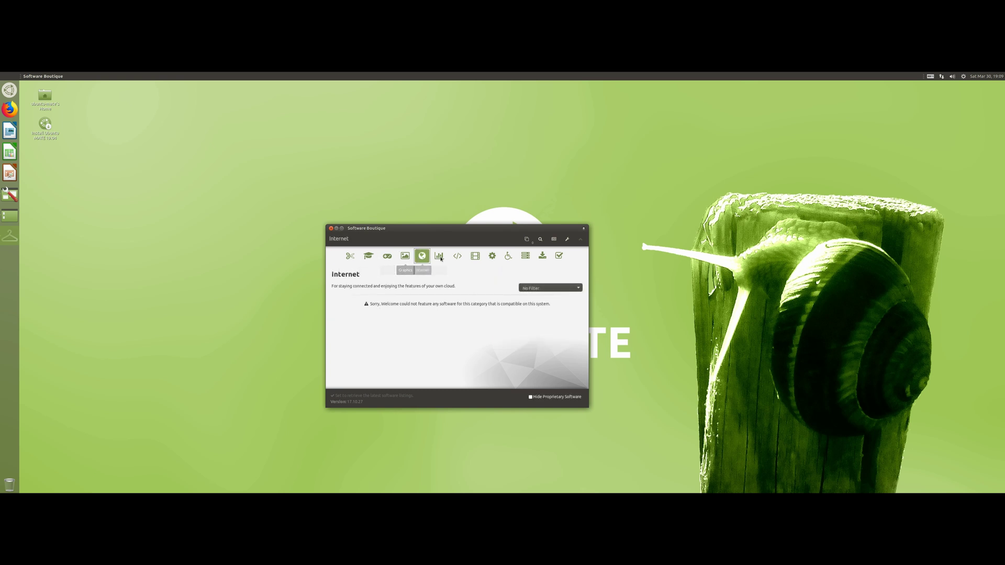
left_click(538, 241)
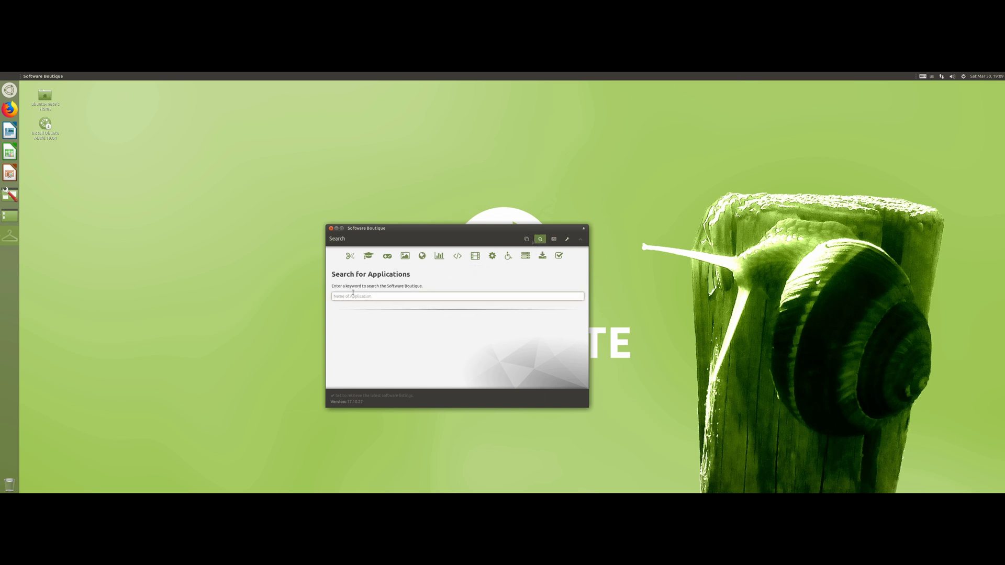
left_click(387, 257)
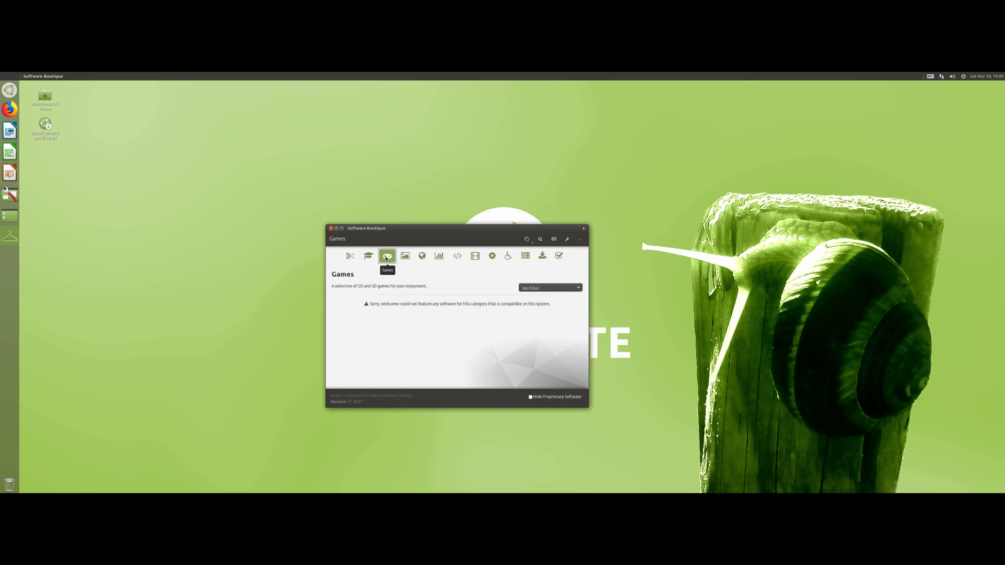
key("ctrl+alt+t")
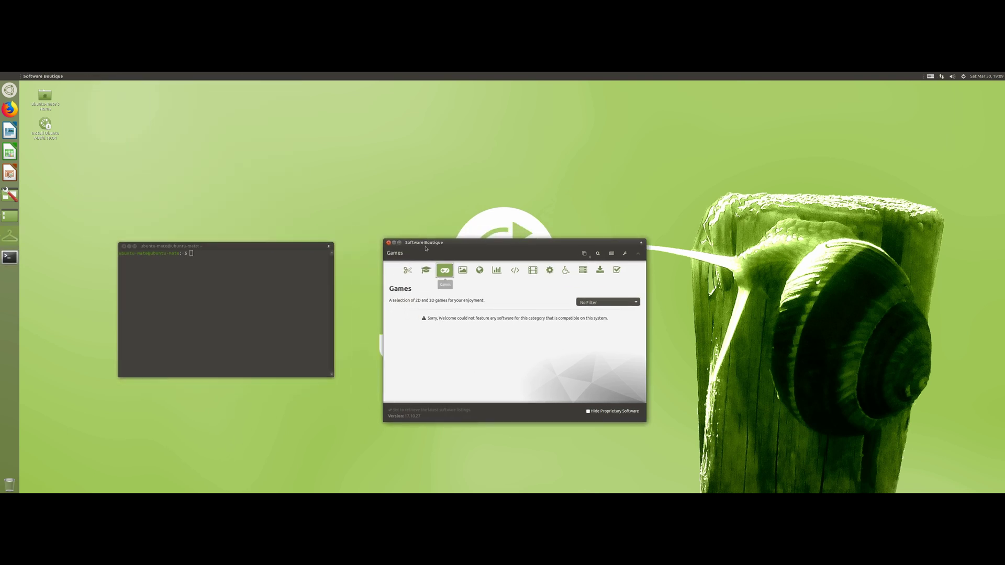
left_click(121, 246)
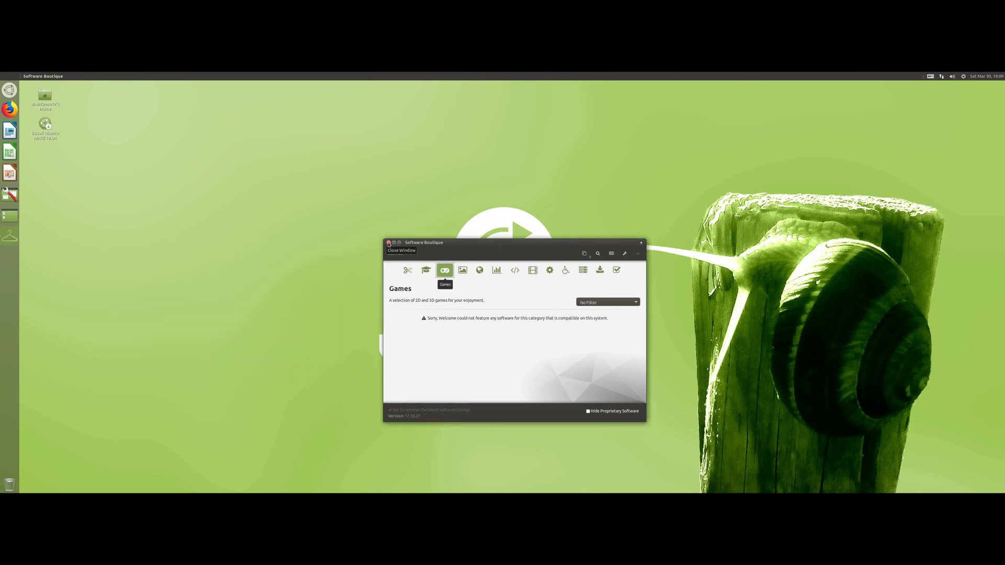
left_click(389, 243)
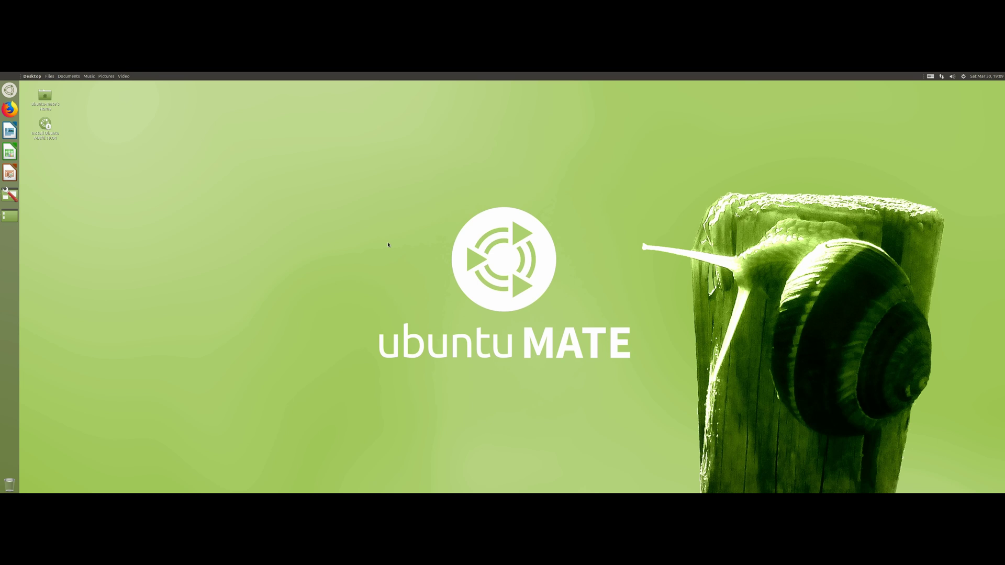
Open the home folder in Caja centred on screen, then open the full-screen menu.
double_click(45, 96)
left_click_drag(193, 110, 371, 211)
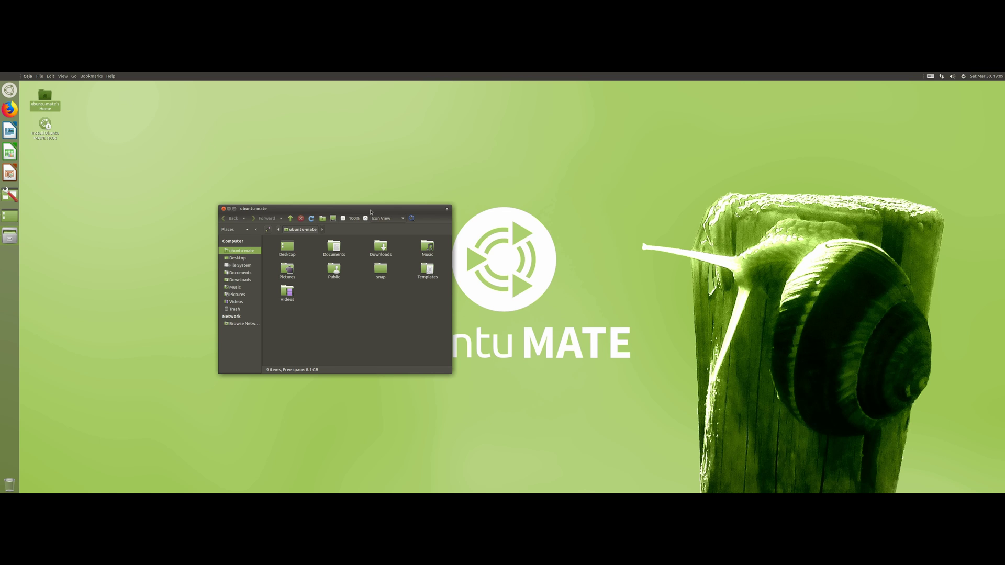
left_click_drag(290, 209, 351, 218)
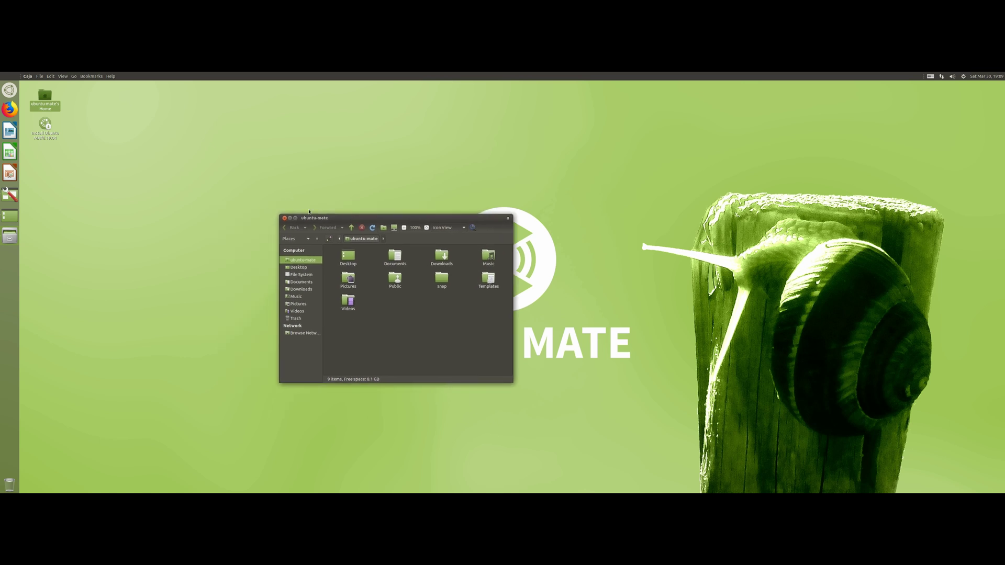
left_click(162, 172)
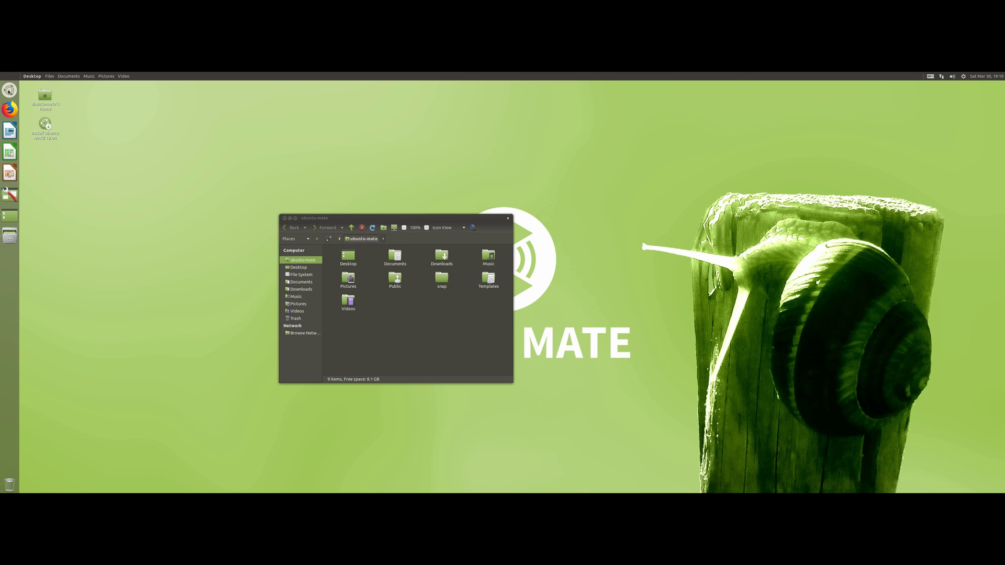
key("super")
left_click(70, 99)
Launch Brasero by searching 'br' in the full-screen menu's All category.
left_click(26, 98)
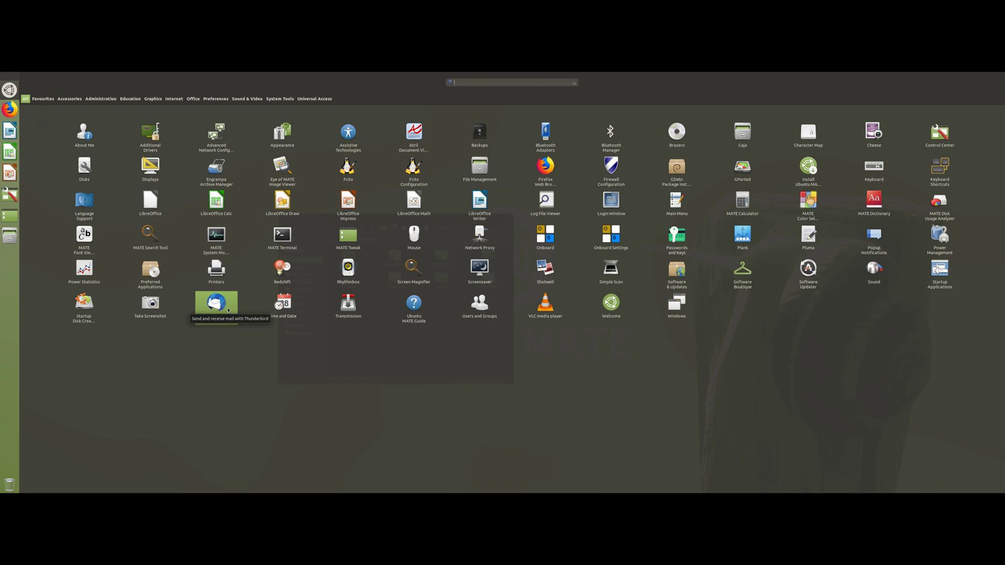
type("b")
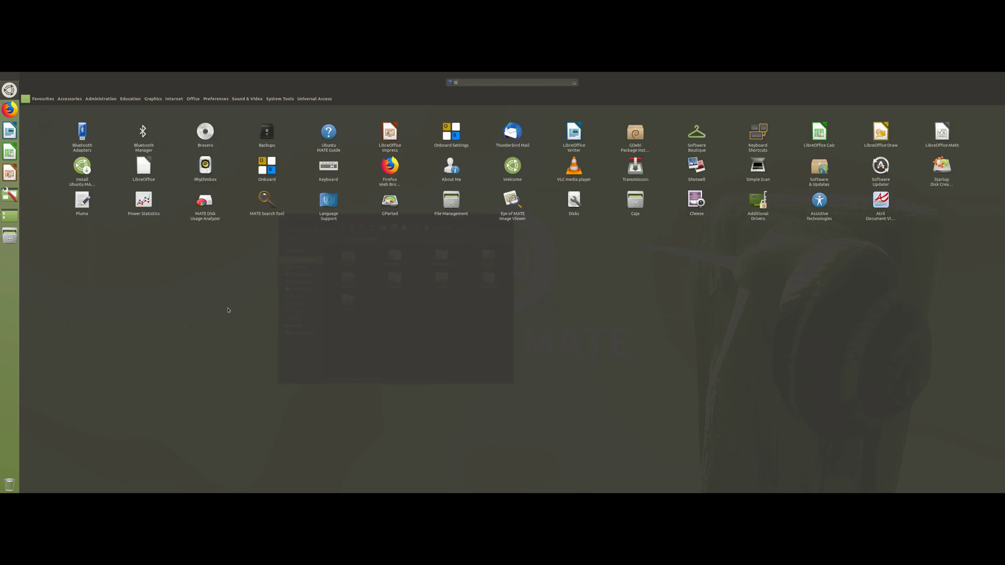
type("r")
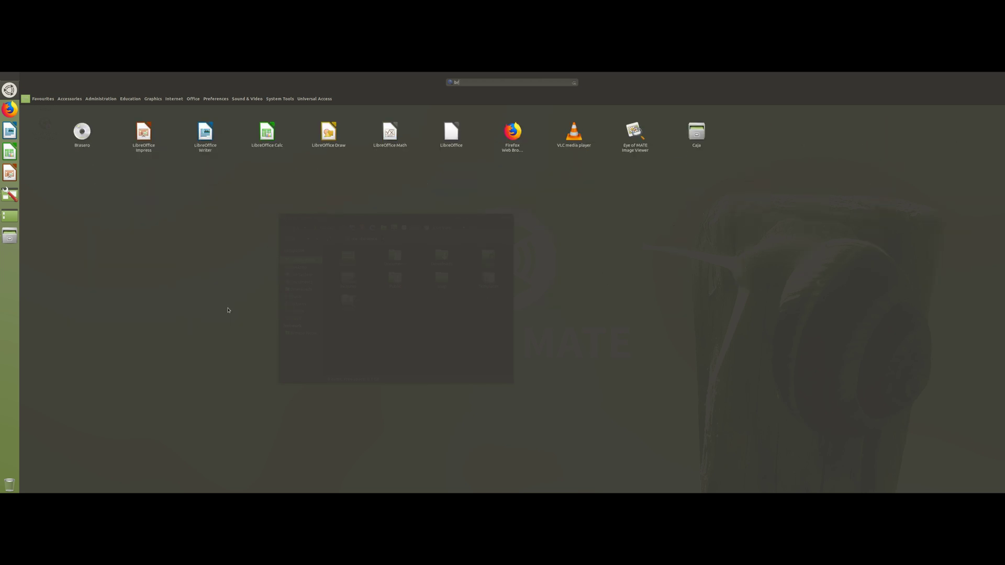
left_click(82, 136)
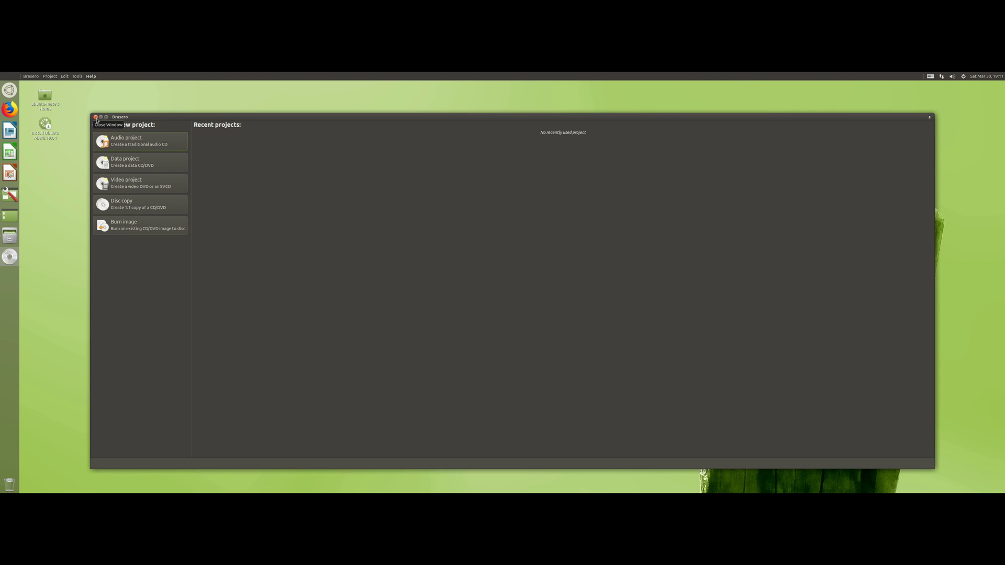
Close Brasero, nudge the Caja home window lower, then maximize and restore it.
left_click(96, 117)
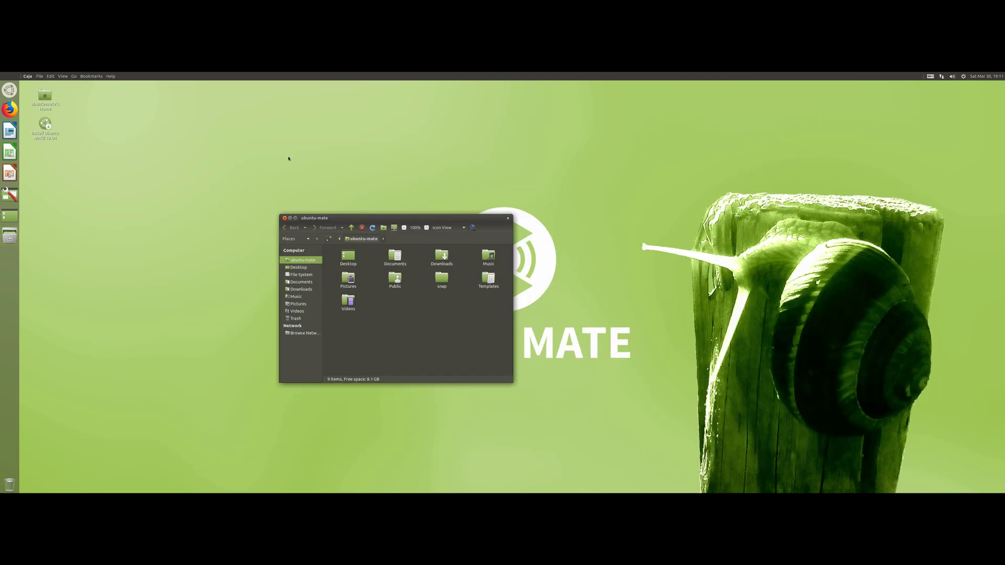
left_click_drag(354, 218, 345, 241)
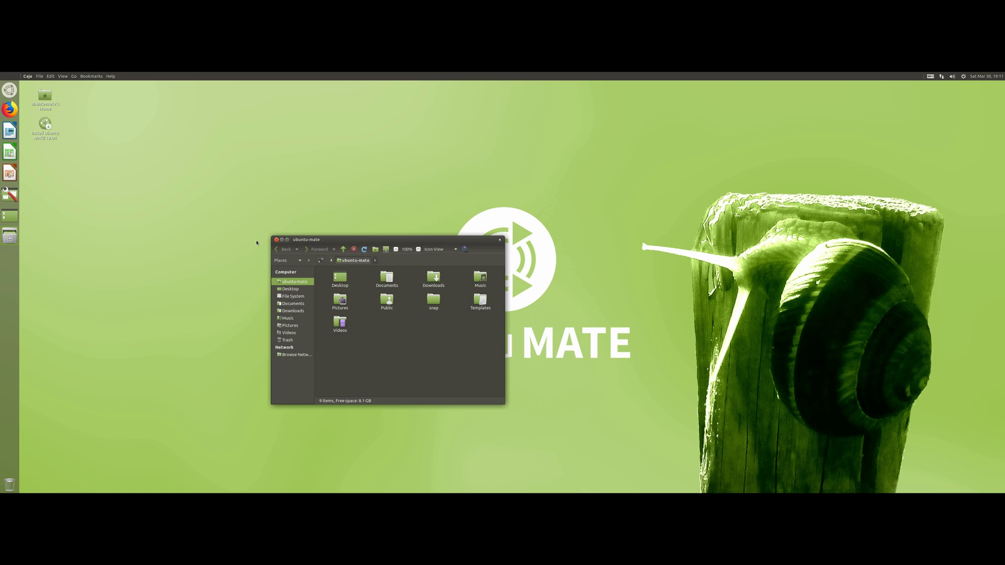
left_click(287, 240)
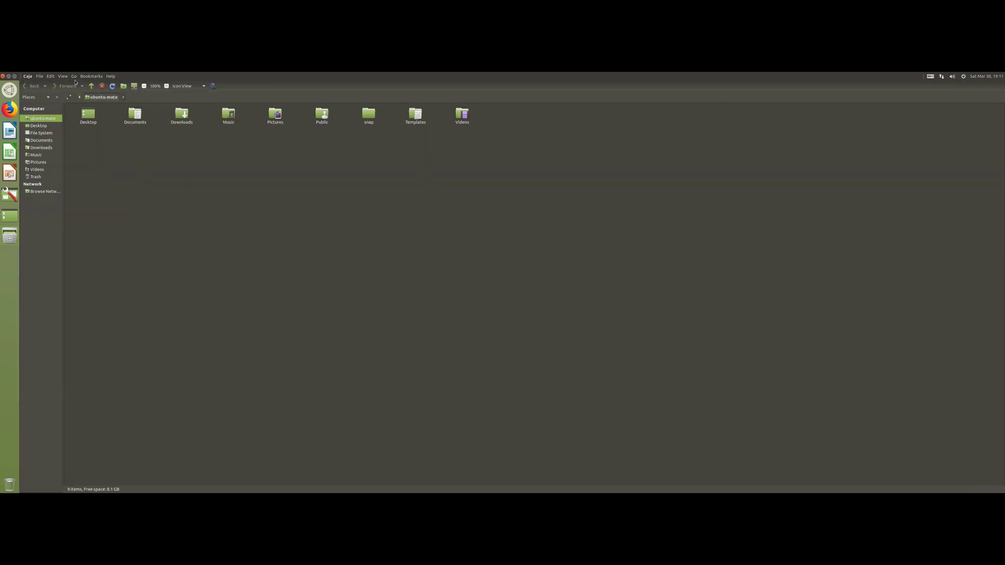
left_click(15, 76)
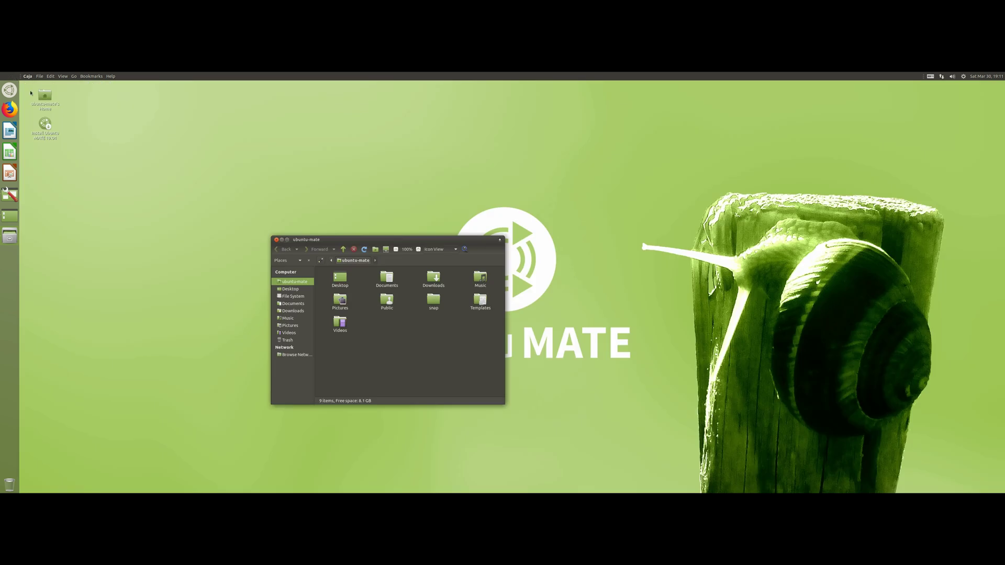
right_click(236, 216)
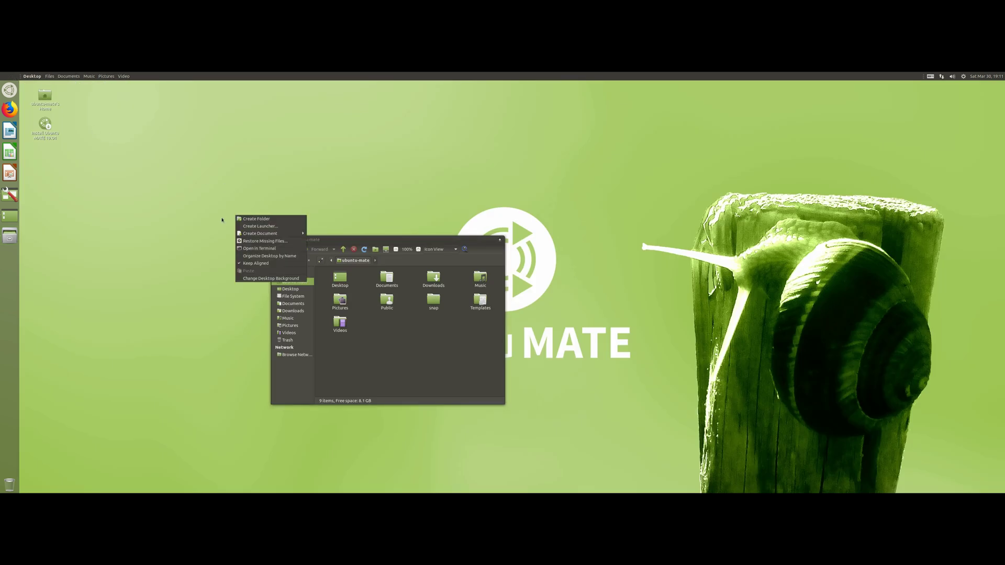
left_click(272, 279)
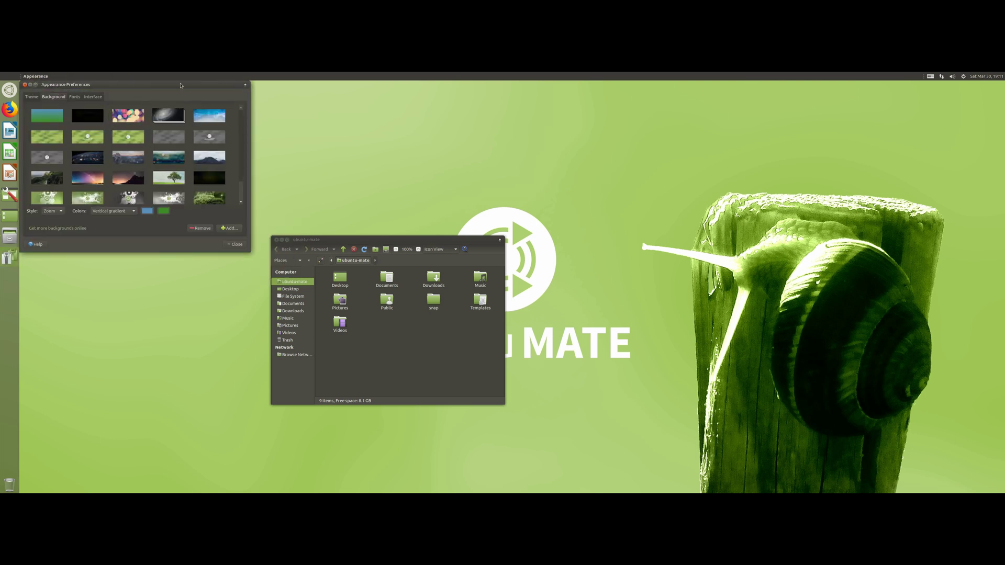
left_click_drag(180, 86, 240, 199)
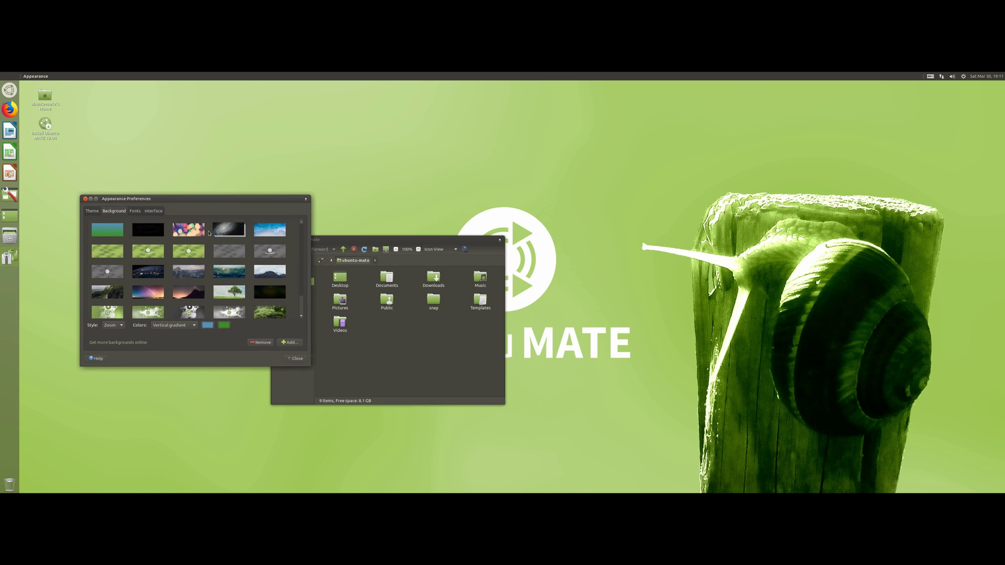
left_click(92, 211)
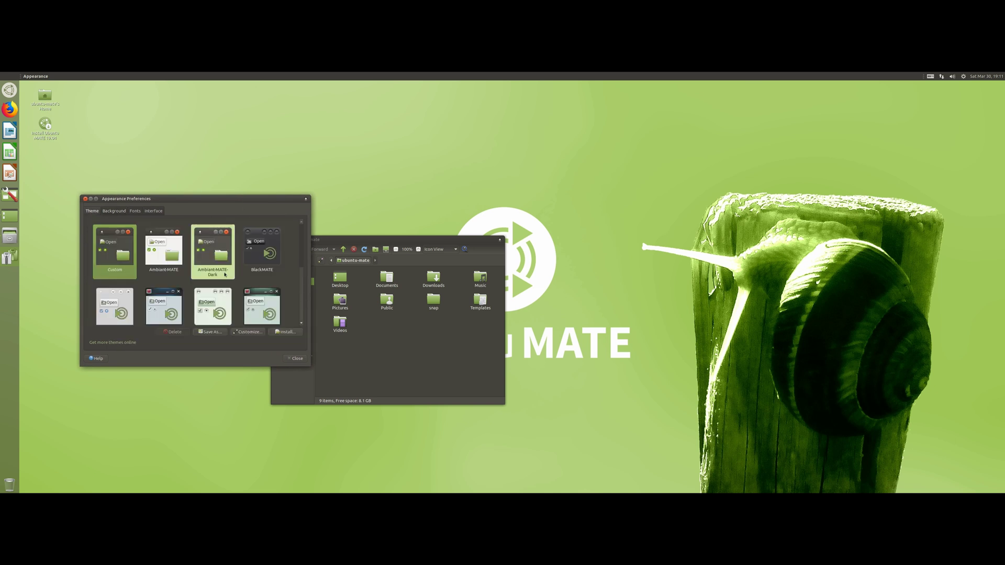
left_click(238, 332)
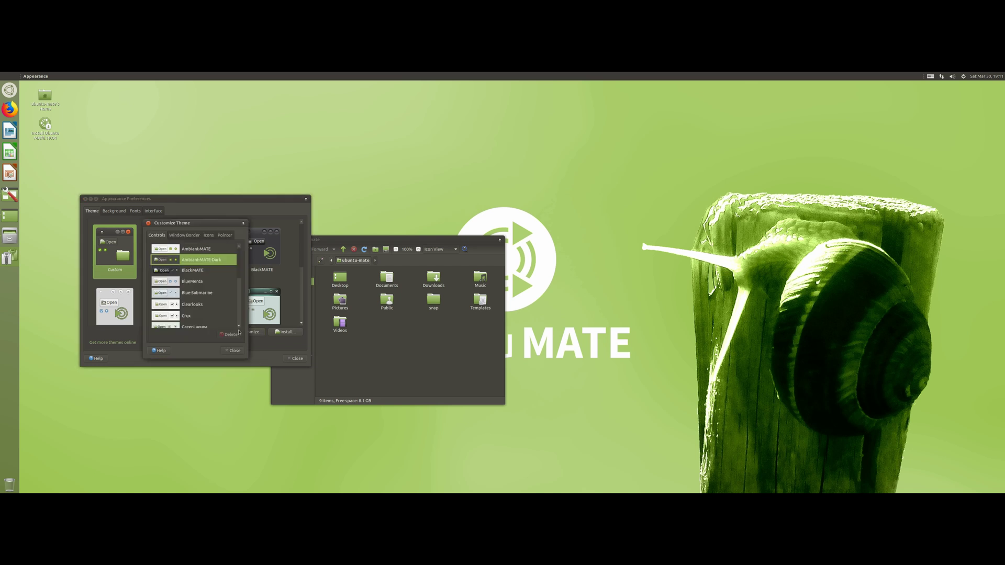
left_click(148, 223)
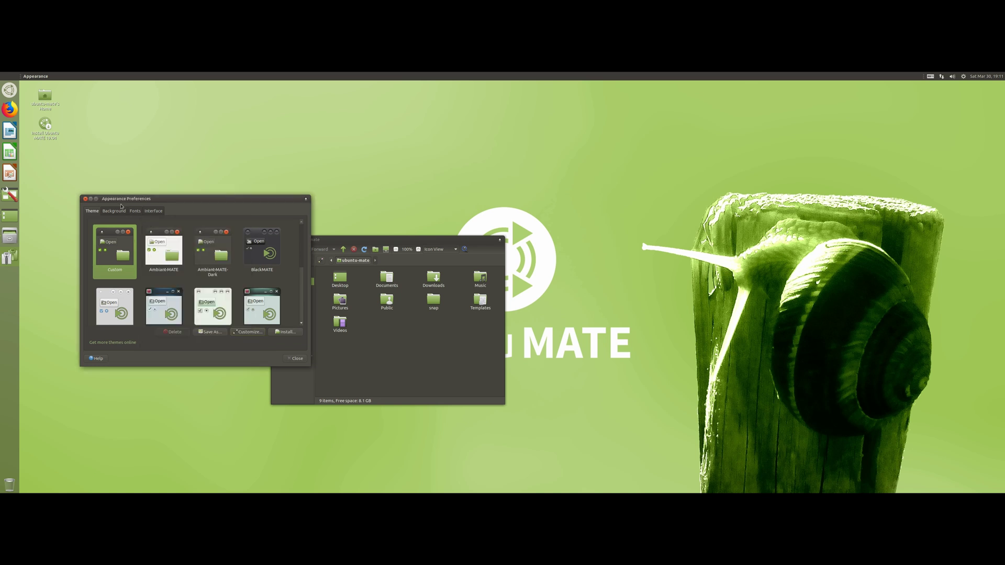
left_click(85, 199)
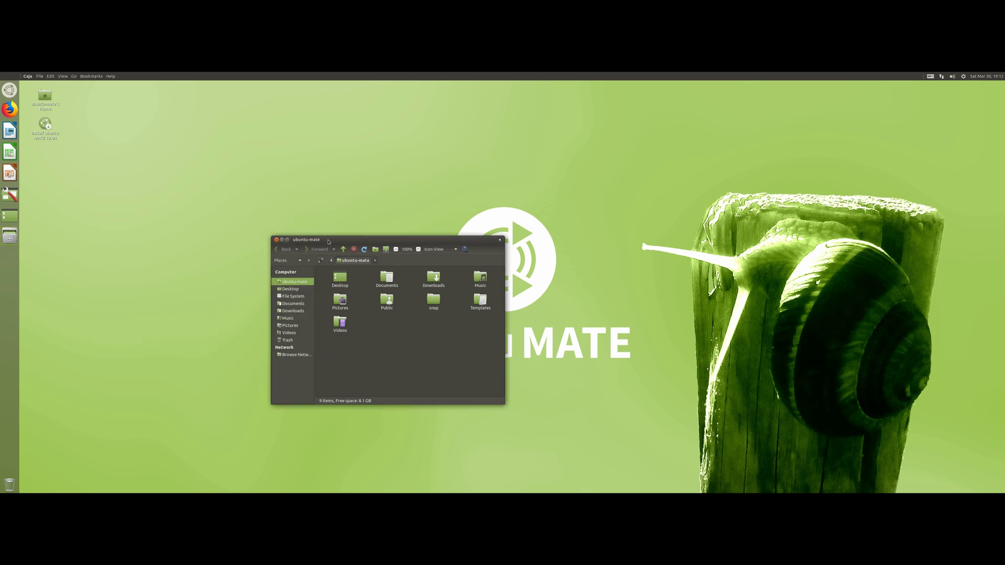
Snap the Caja window to the right half, then the left, restore it, and close it.
left_click_drag(327, 239, 1003, 119)
left_click_drag(810, 88, 6, 120)
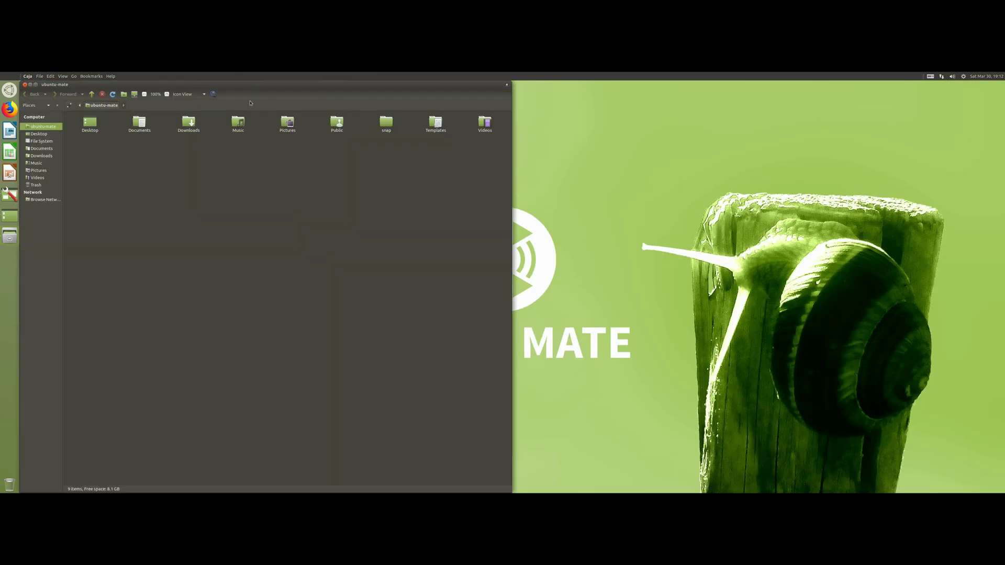
left_click_drag(277, 83, 418, 187)
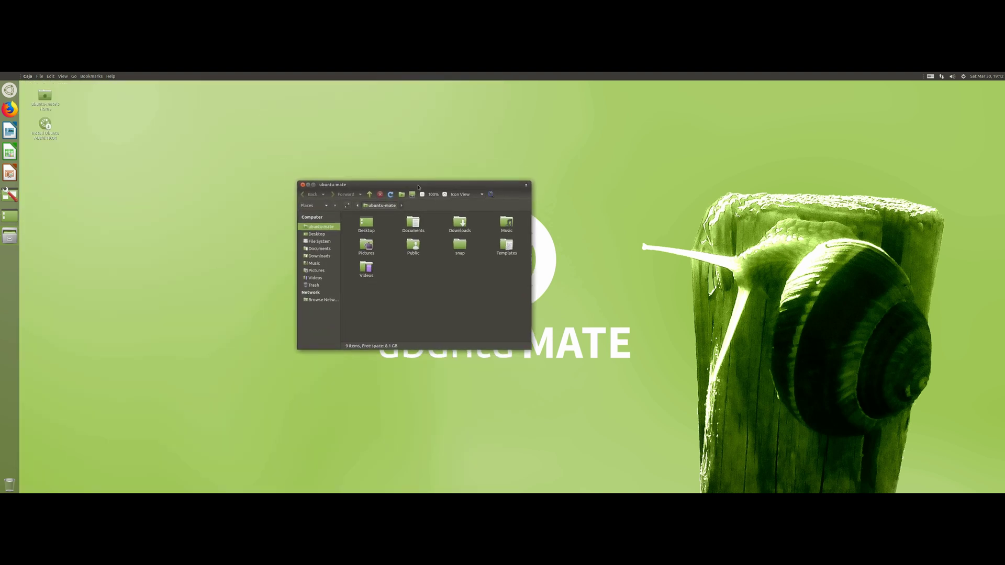
left_click(303, 185)
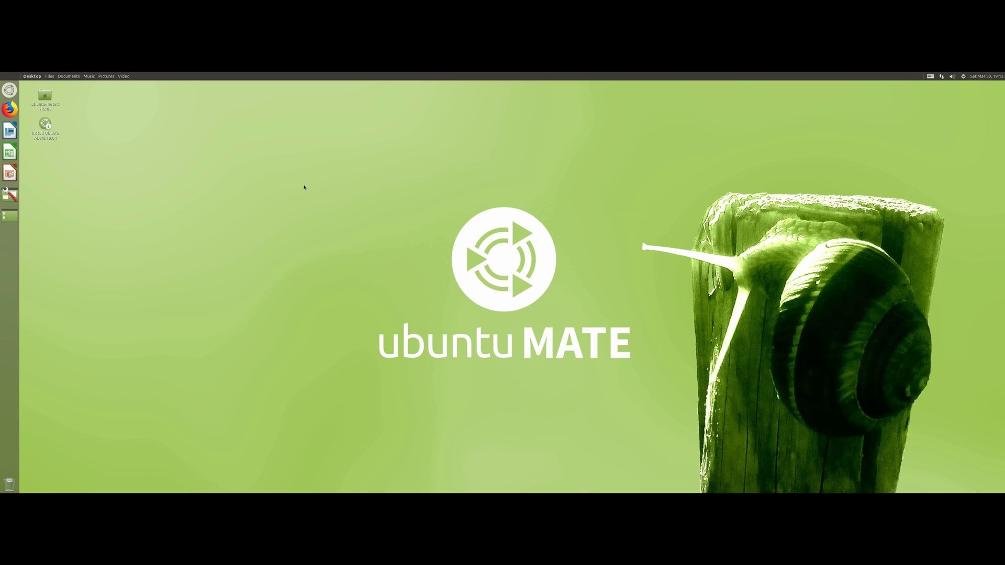